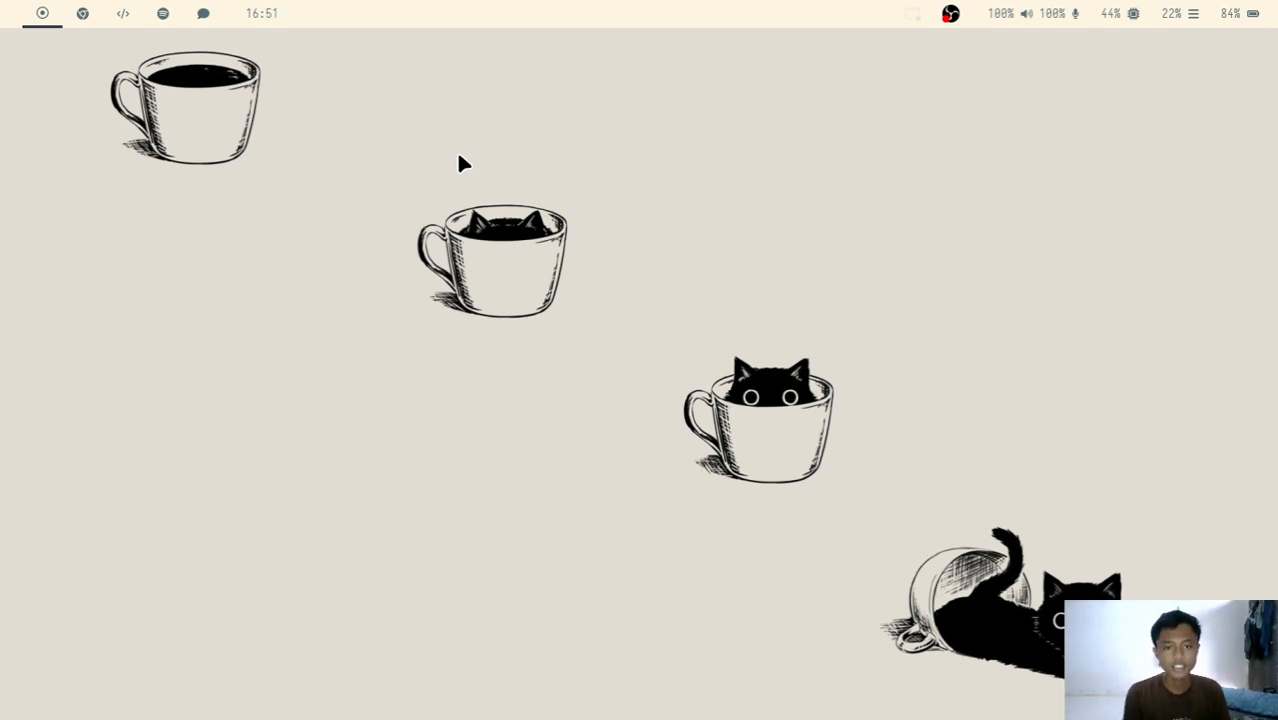
pyautogui.press('super+d')
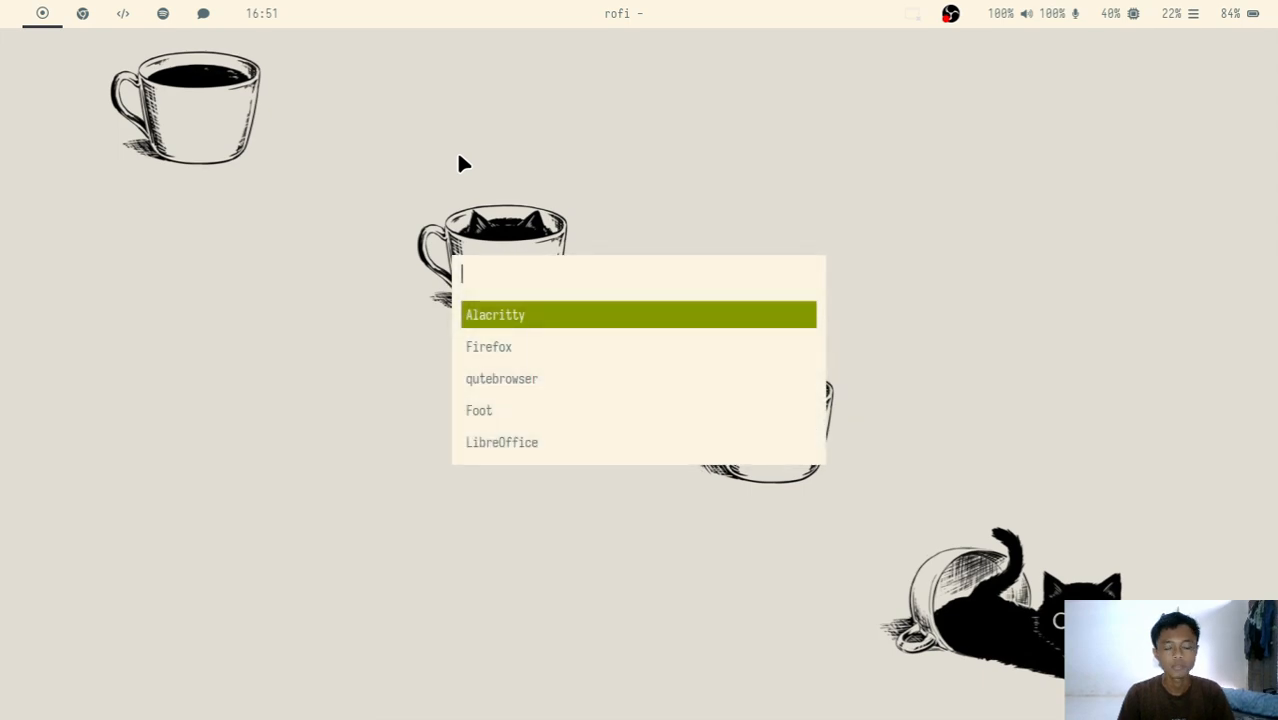
pyautogui.write('log')
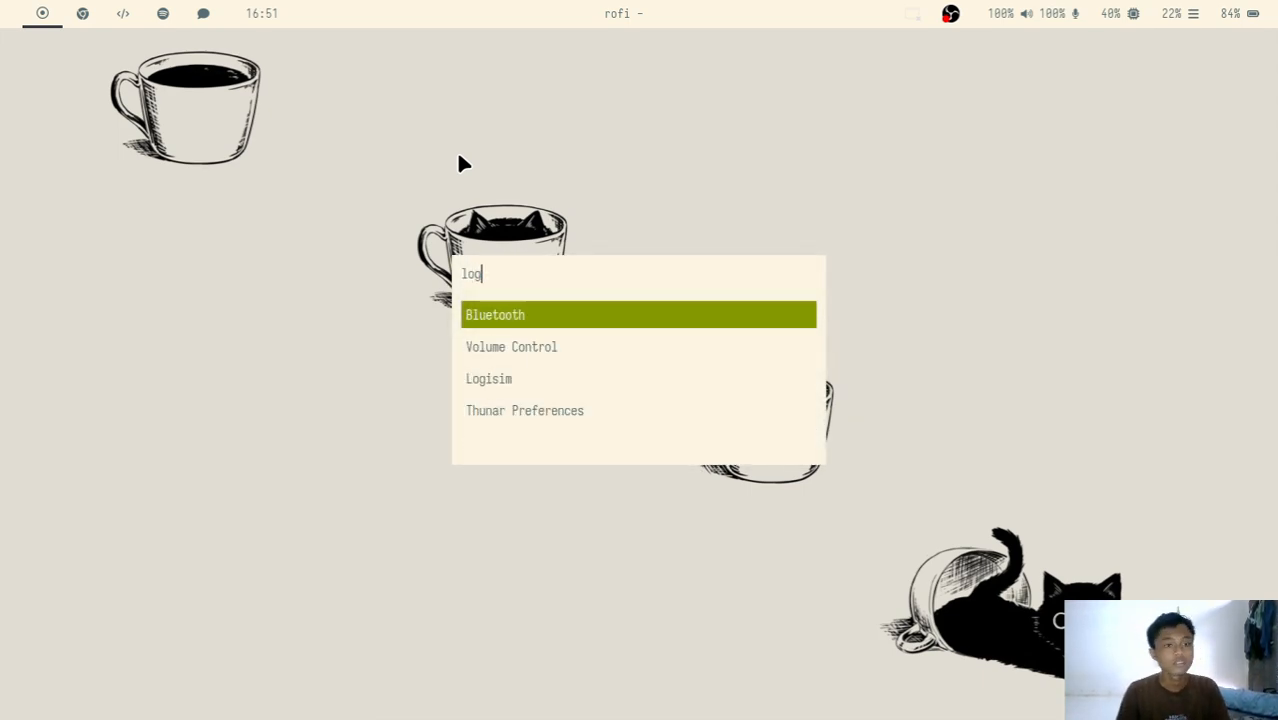
pyautogui.write('o')
pyautogui.press('Escape')
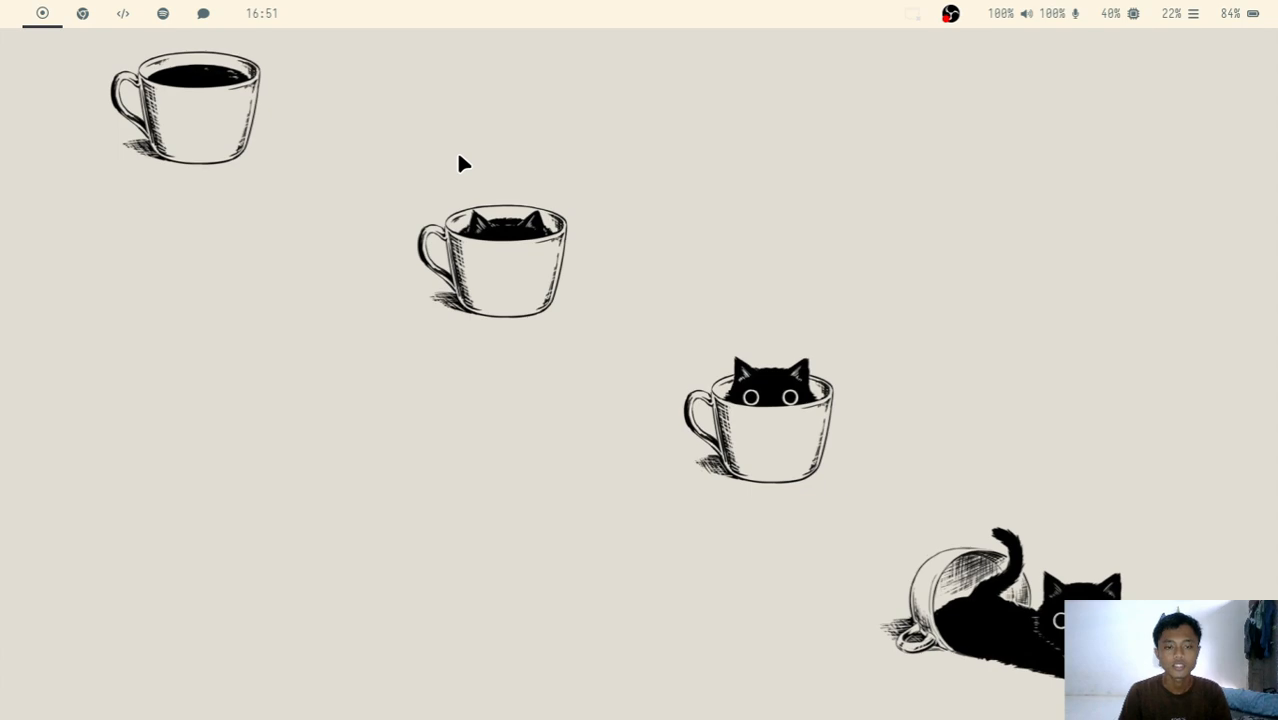
# Launch Logisim from the application launcher.
pyautogui.press('super+d')
pyautogui.write('logi')
pyautogui.press('Return')
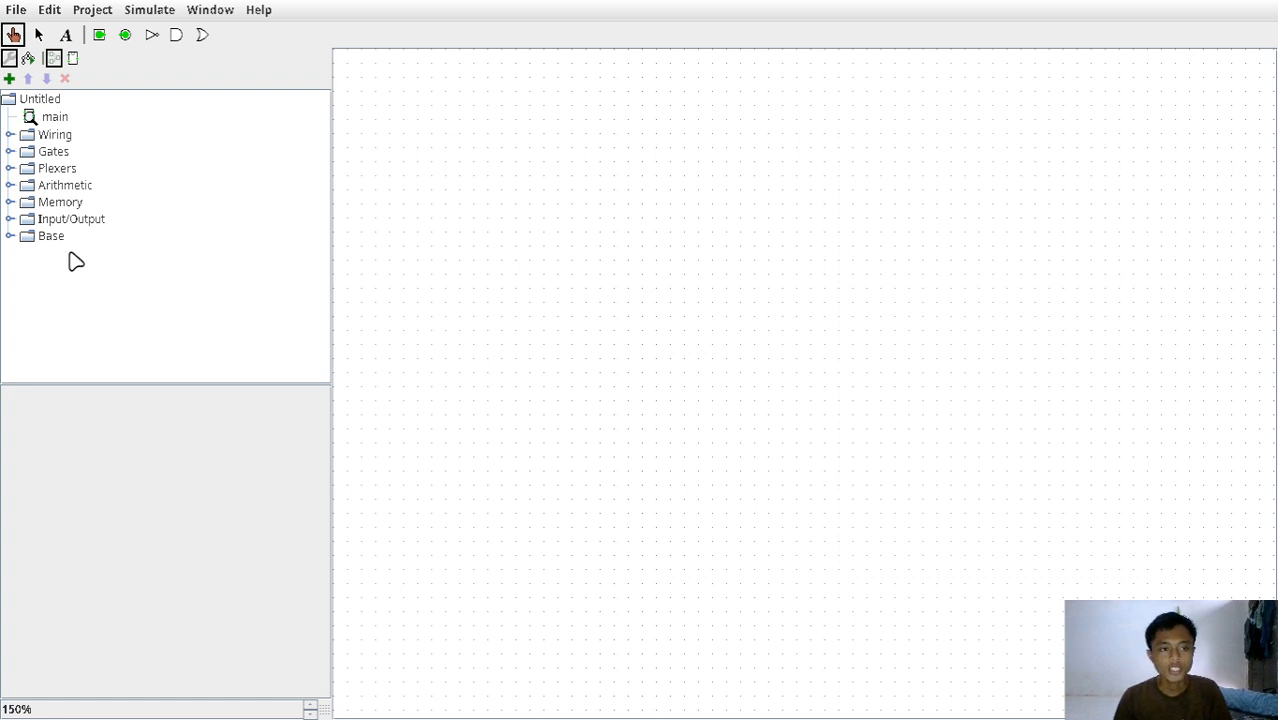
# Examine the contents of the Base and Memory libraries and the available file, project and simulation commands.
pyautogui.click(9, 236)
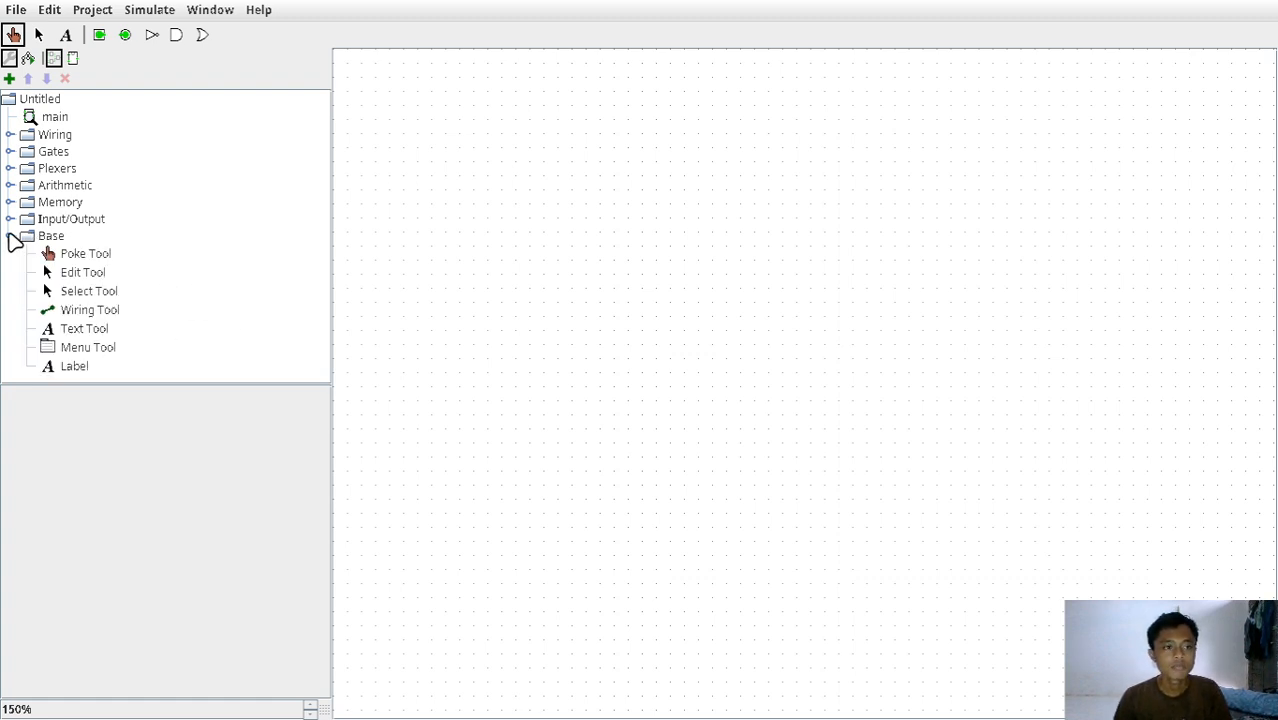
pyautogui.click(9, 236)
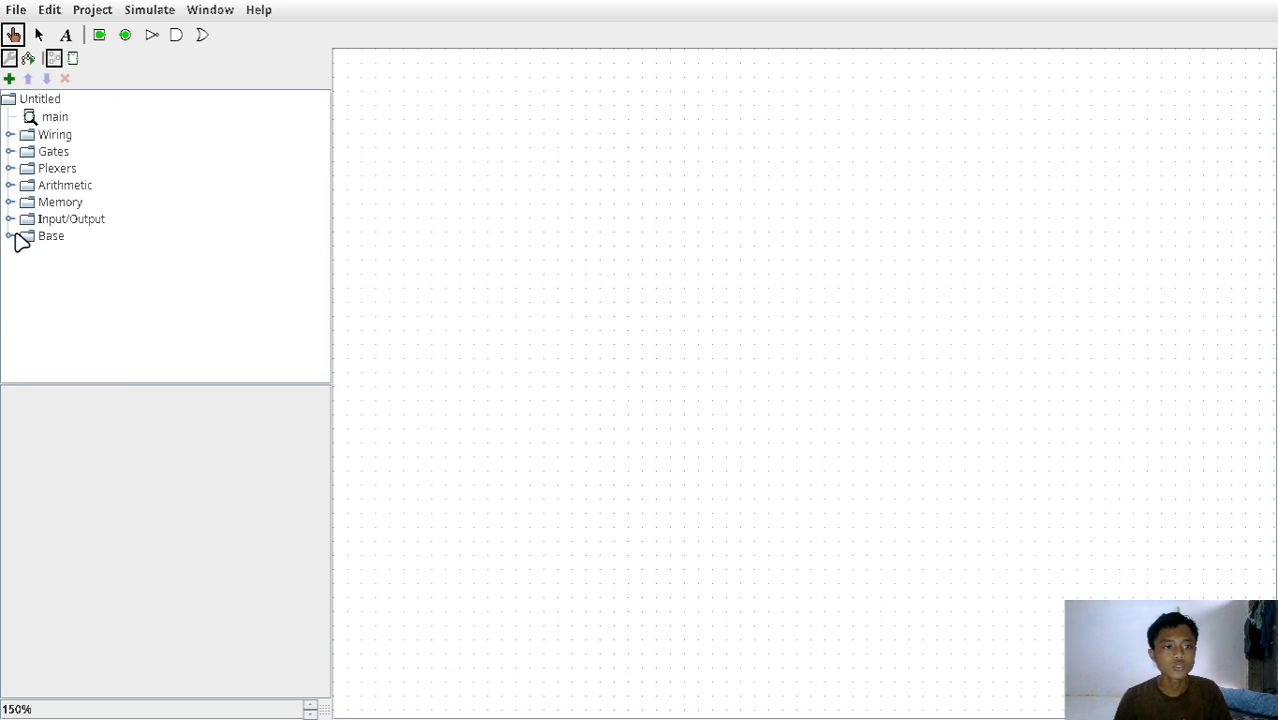
pyautogui.click(9, 203)
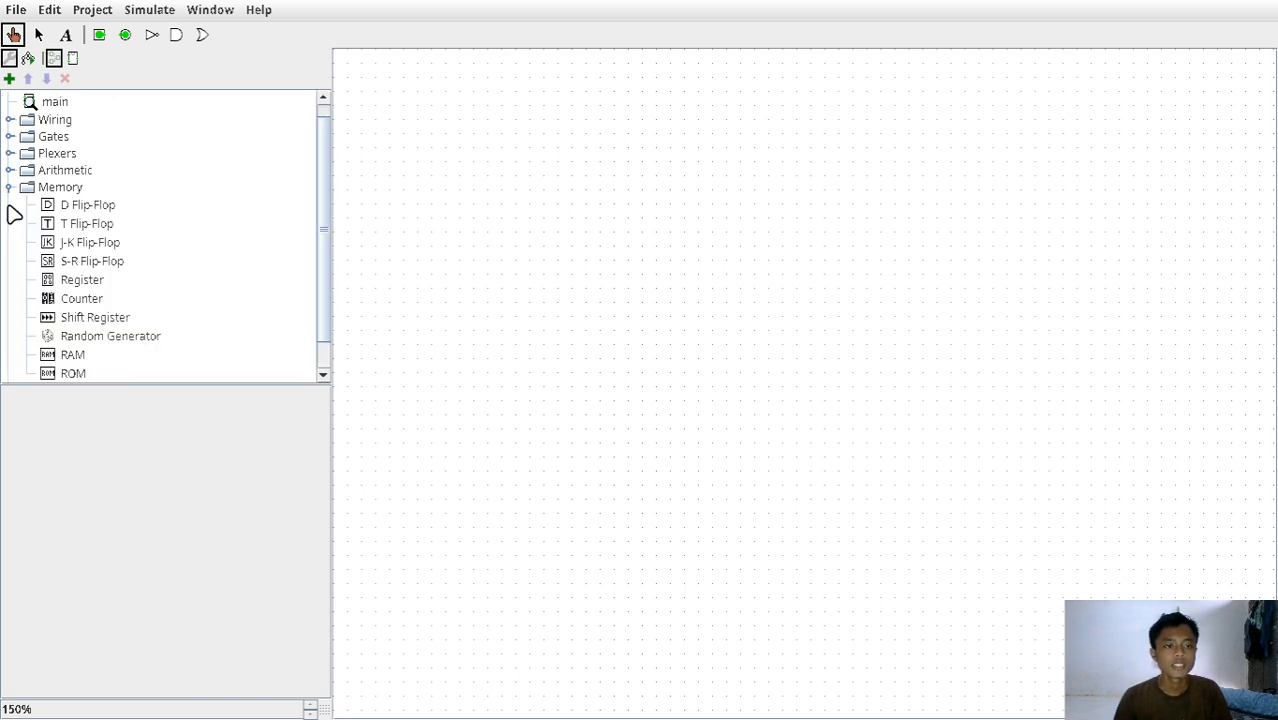
pyautogui.click(9, 203)
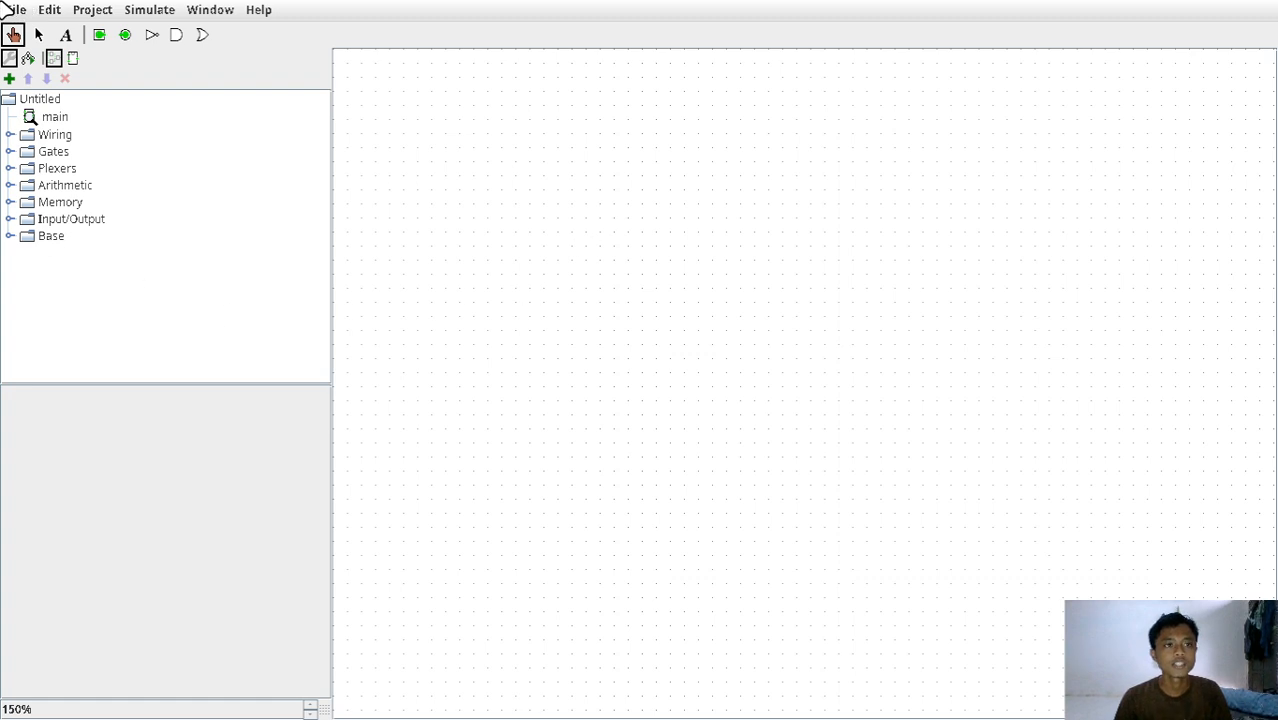
pyautogui.click(50, 10)
pyautogui.moveTo(18, 10)
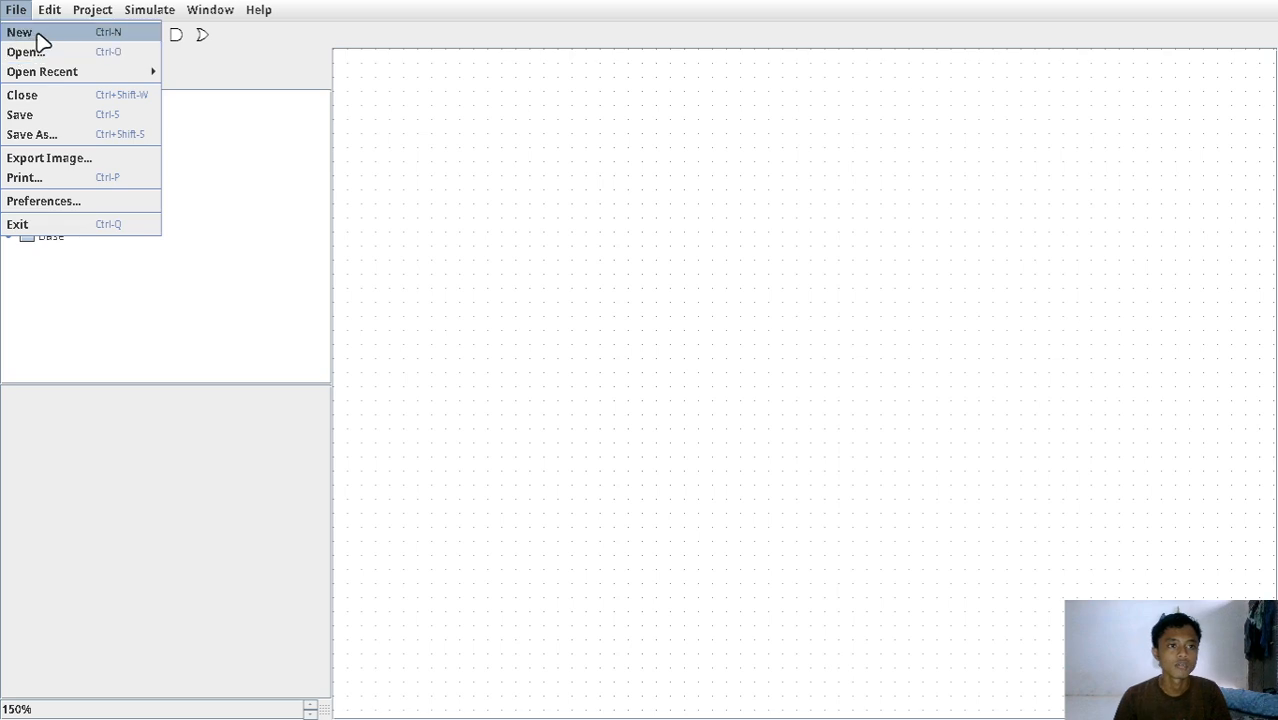
pyautogui.click(34, 33)
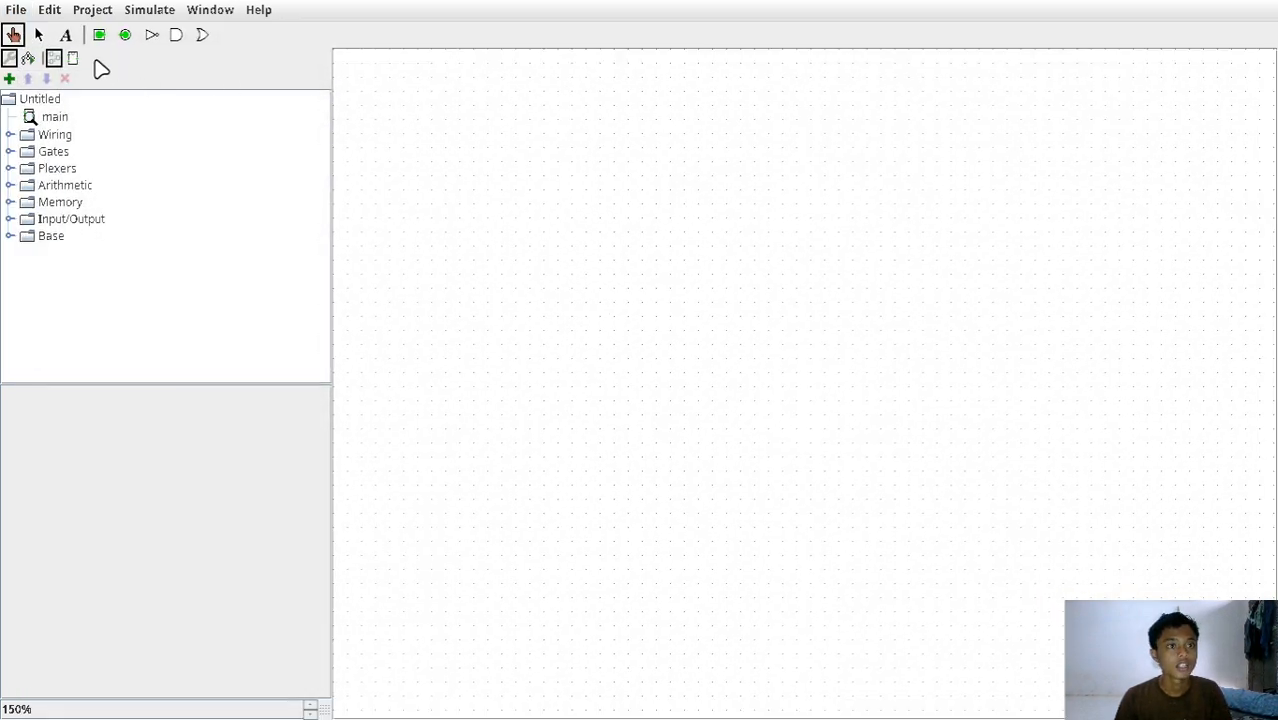
pyautogui.click(52, 10)
pyautogui.moveTo(97, 12)
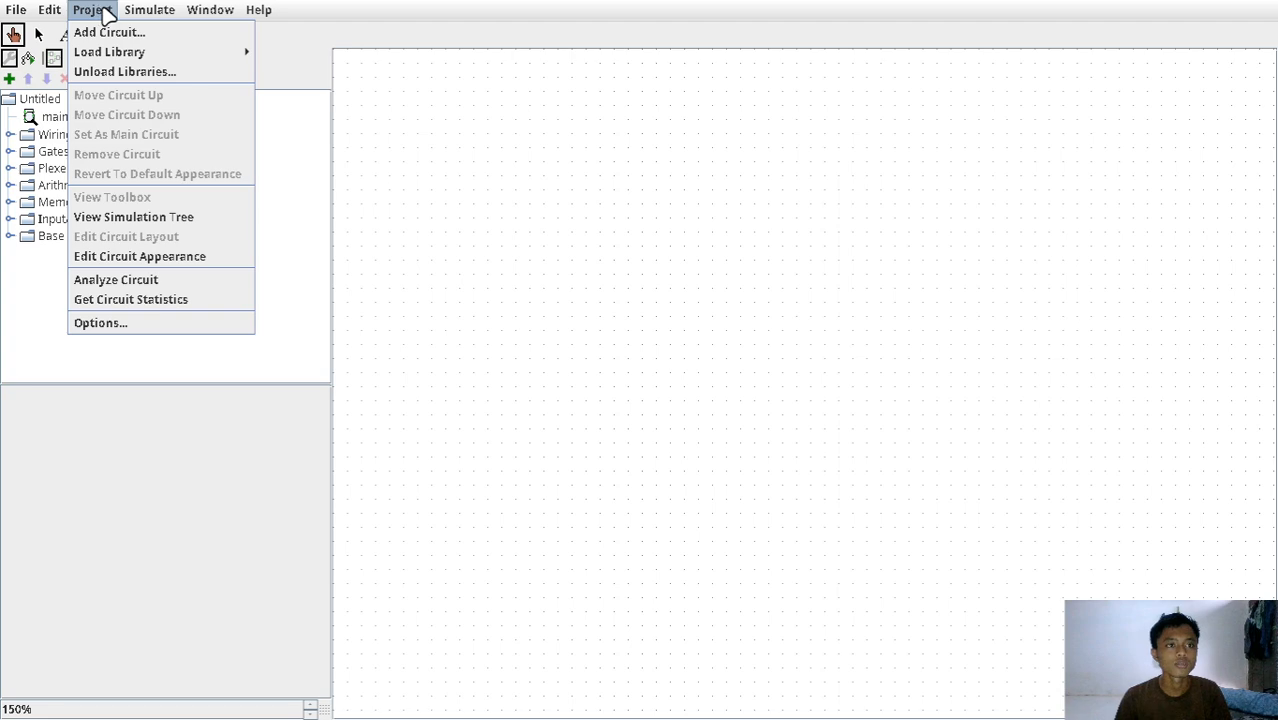
pyautogui.moveTo(176, 9)
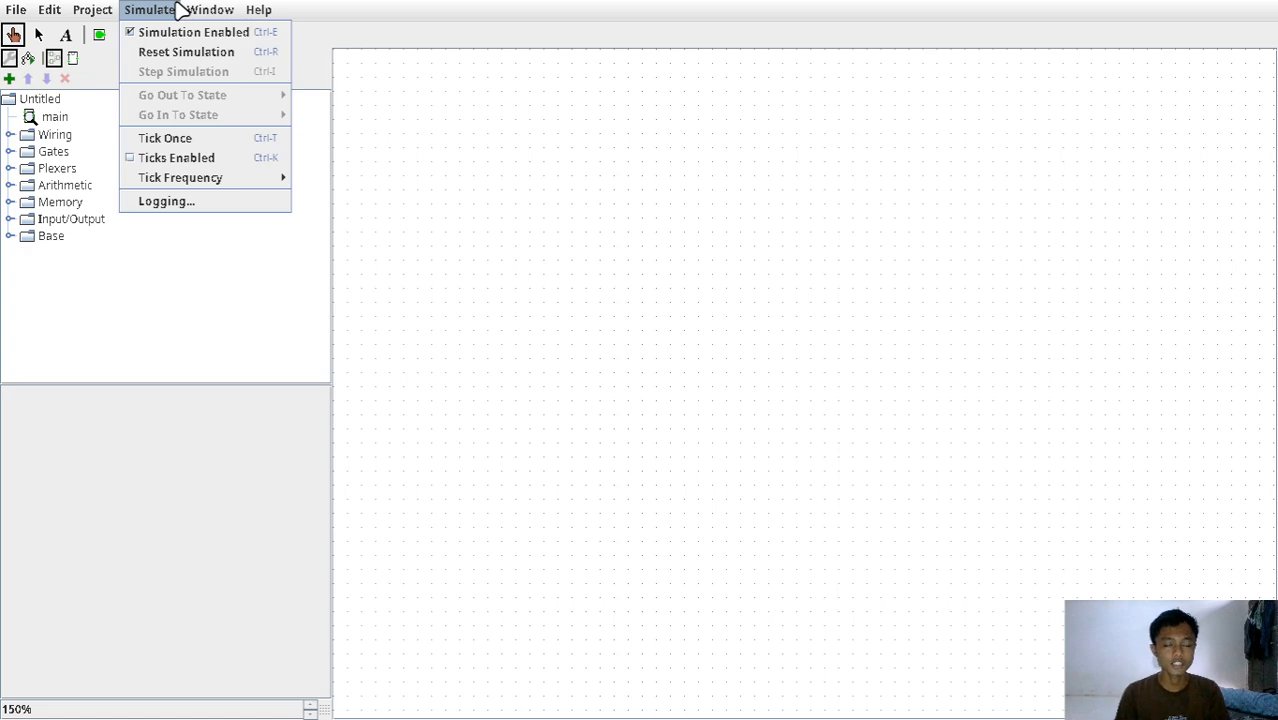
pyautogui.click(692, 308)
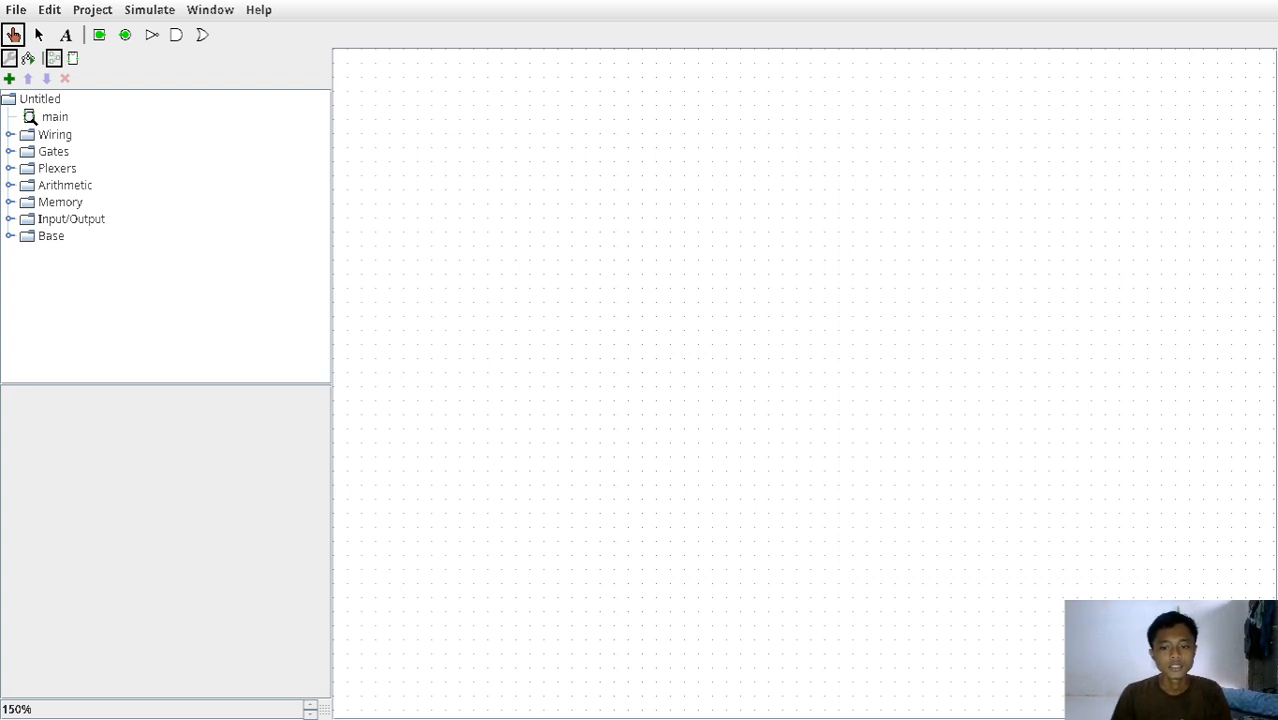
# Place an AND gate from the Gates library in the upper part of the canvas and shift it slightly down and right.
pyautogui.click(11, 151)
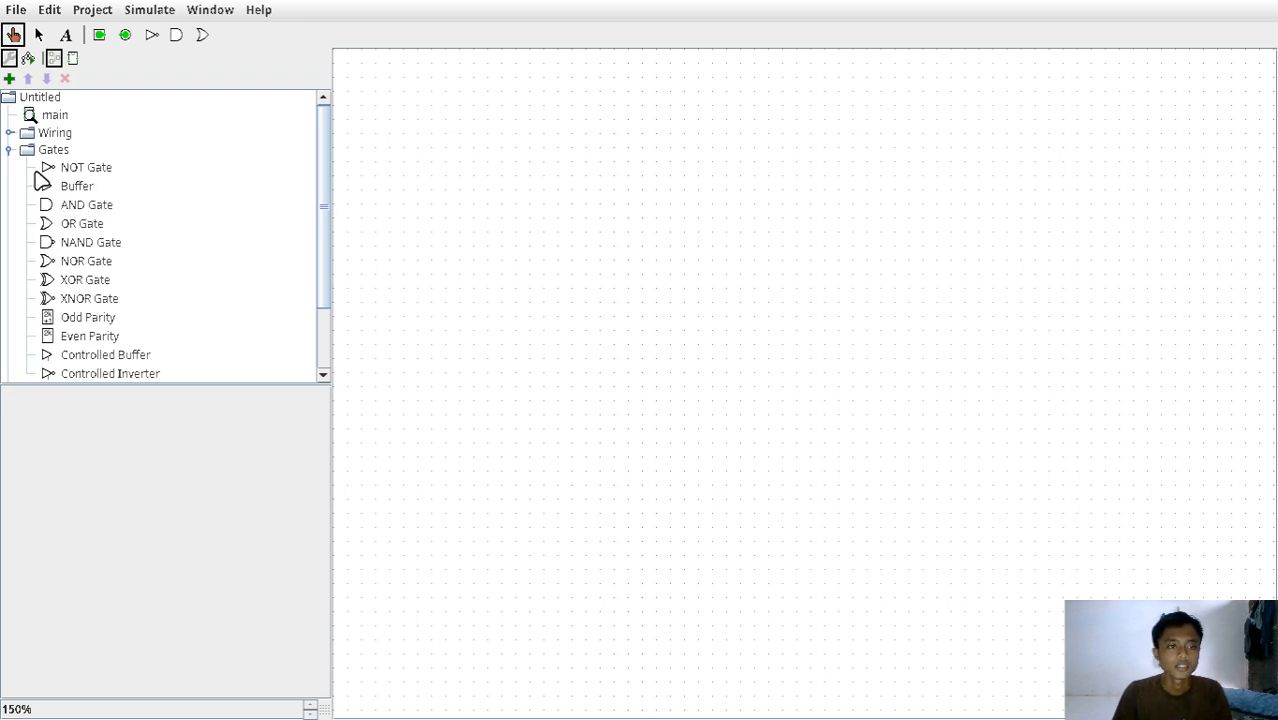
pyautogui.click(10, 151)
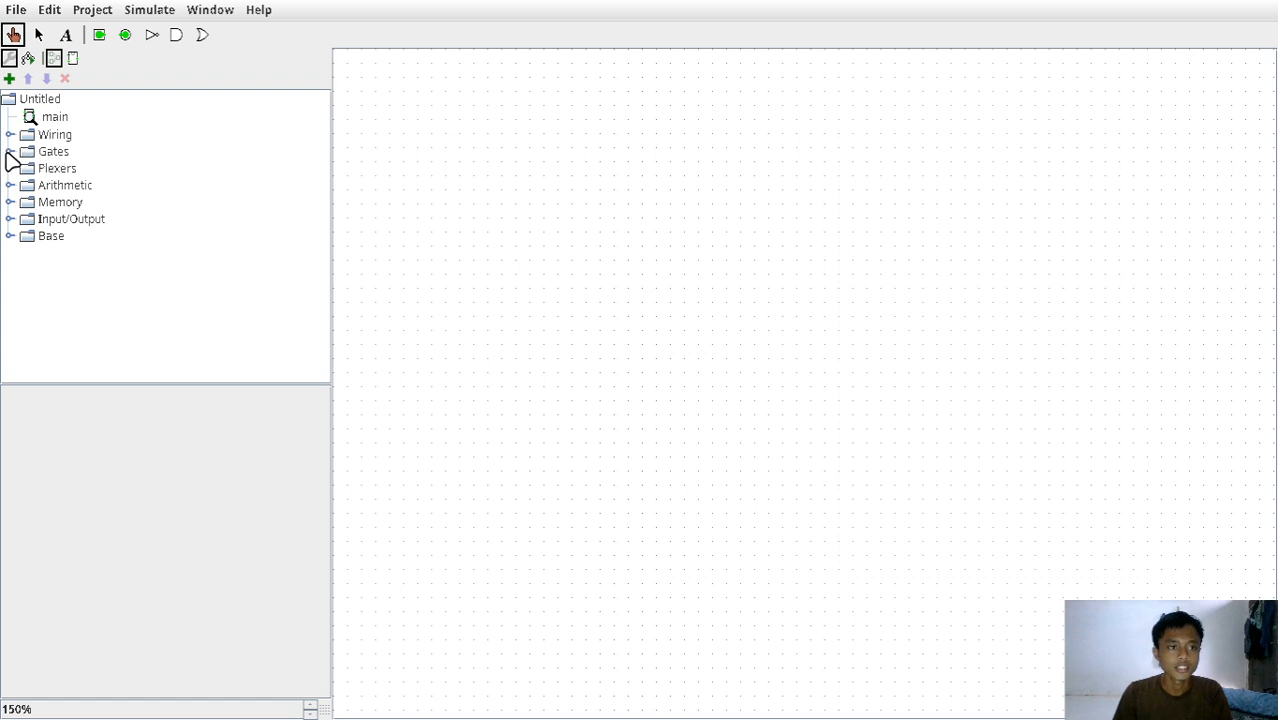
pyautogui.click(10, 151)
pyautogui.scroll(-2, 97, 243)
pyautogui.scroll(2, 100, 237)
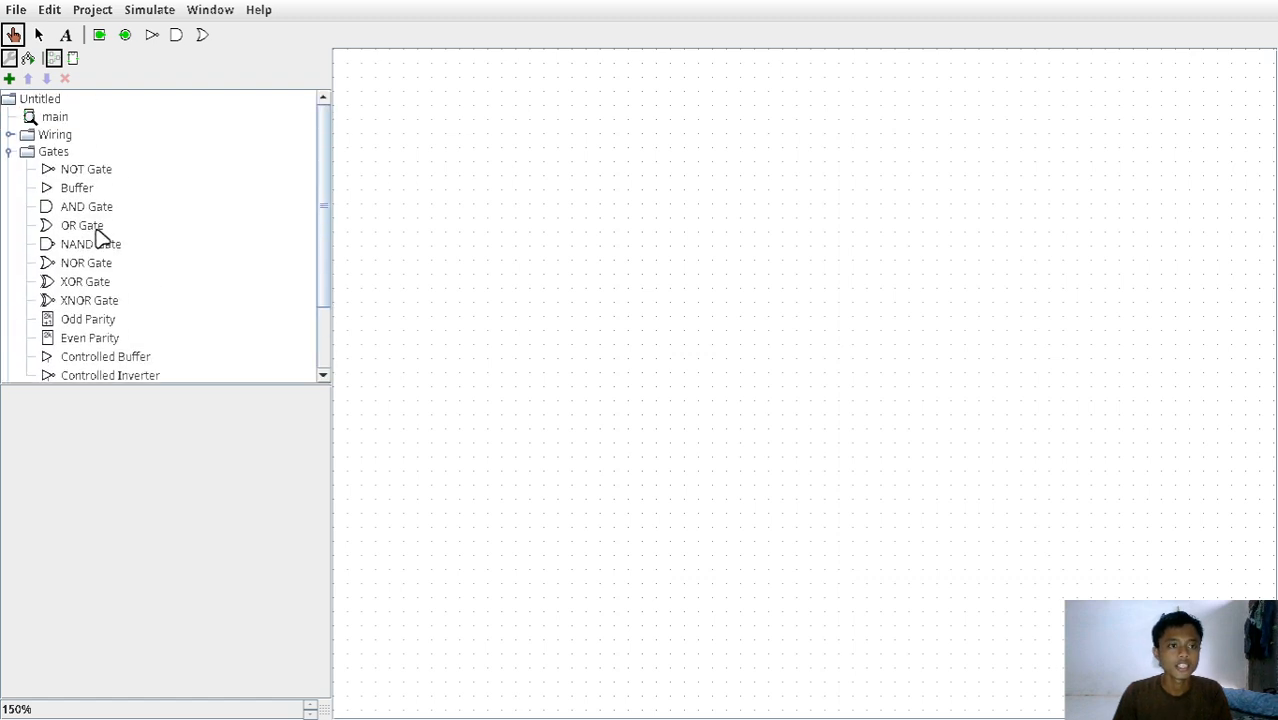
pyautogui.click(47, 208)
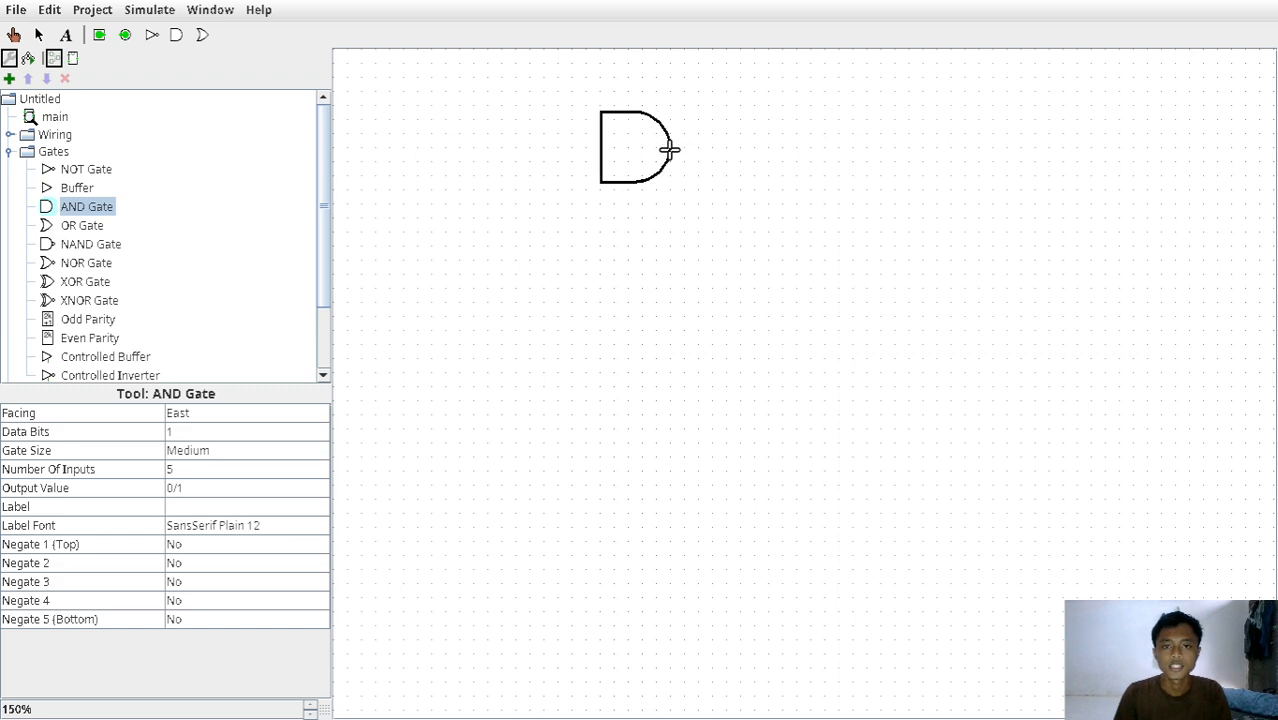
pyautogui.click(670, 148)
pyautogui.click(722, 218)
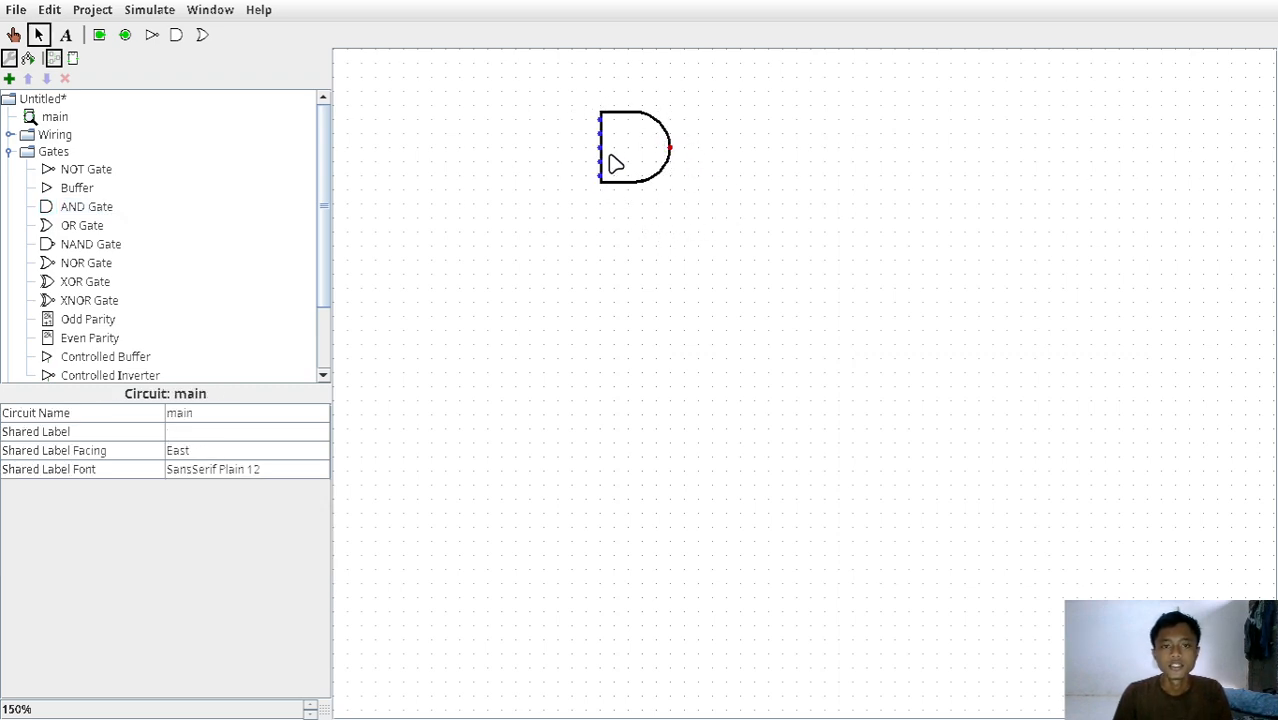
pyautogui.moveTo(629, 147); pyautogui.dragTo(656, 164)
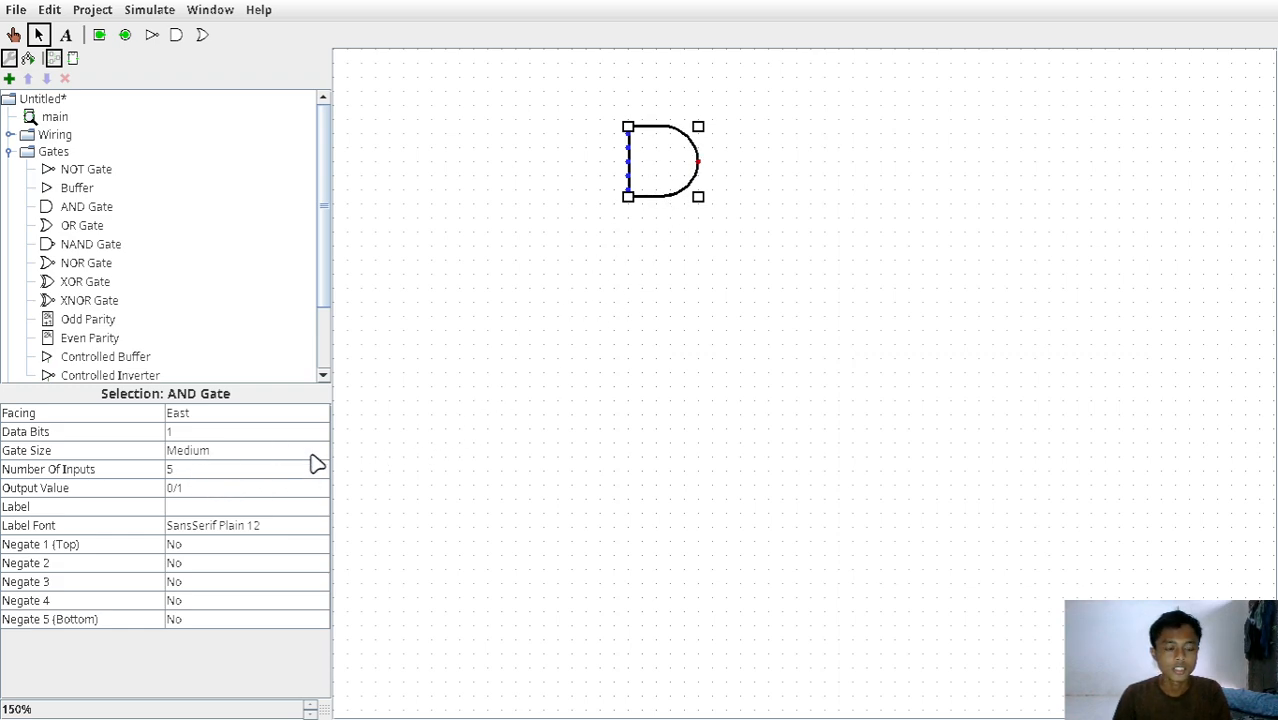
# Set the AND gate's number of inputs to 2.
pyautogui.click(20, 472)
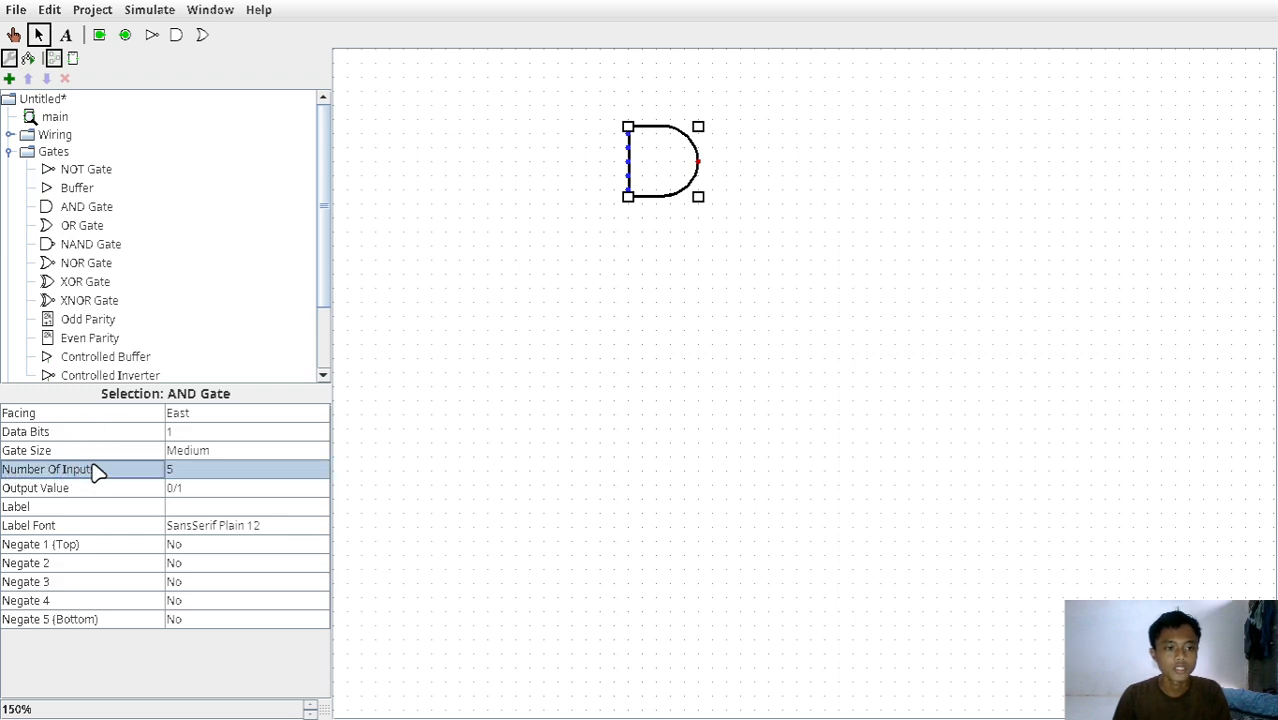
pyautogui.click(180, 472)
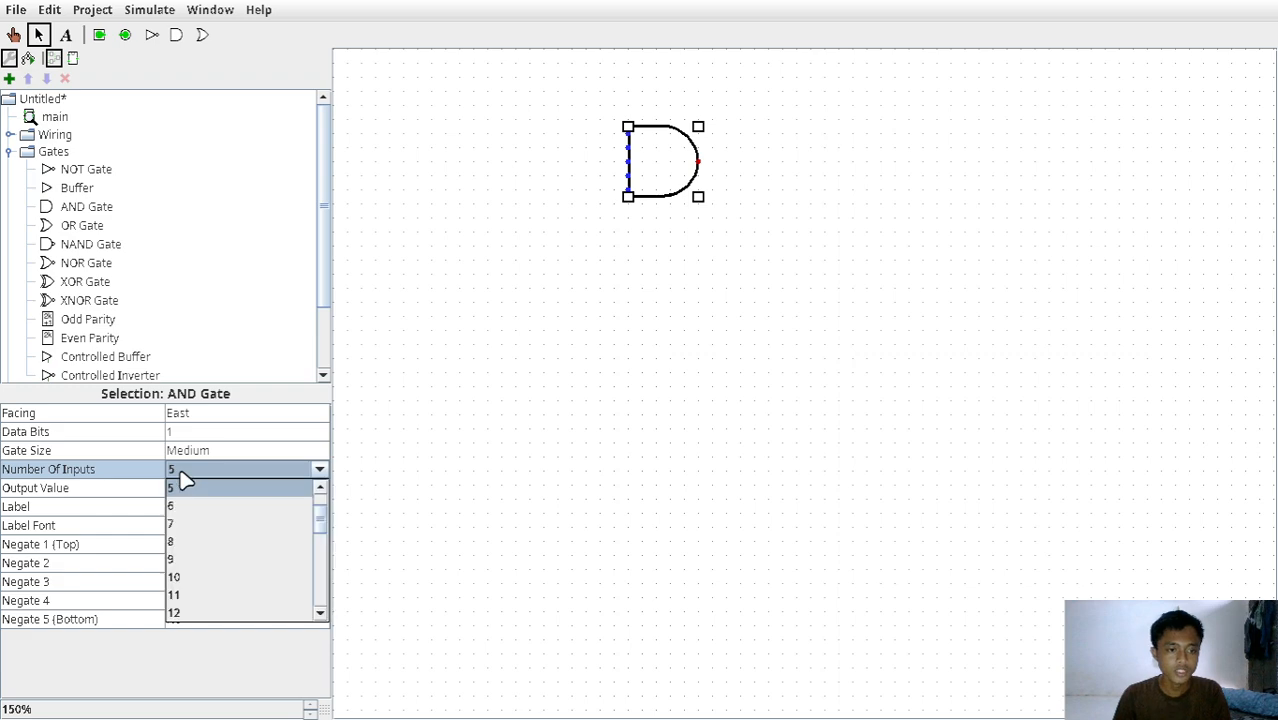
pyautogui.scroll(-1, 294, 542)
pyautogui.scroll(2, 305, 562)
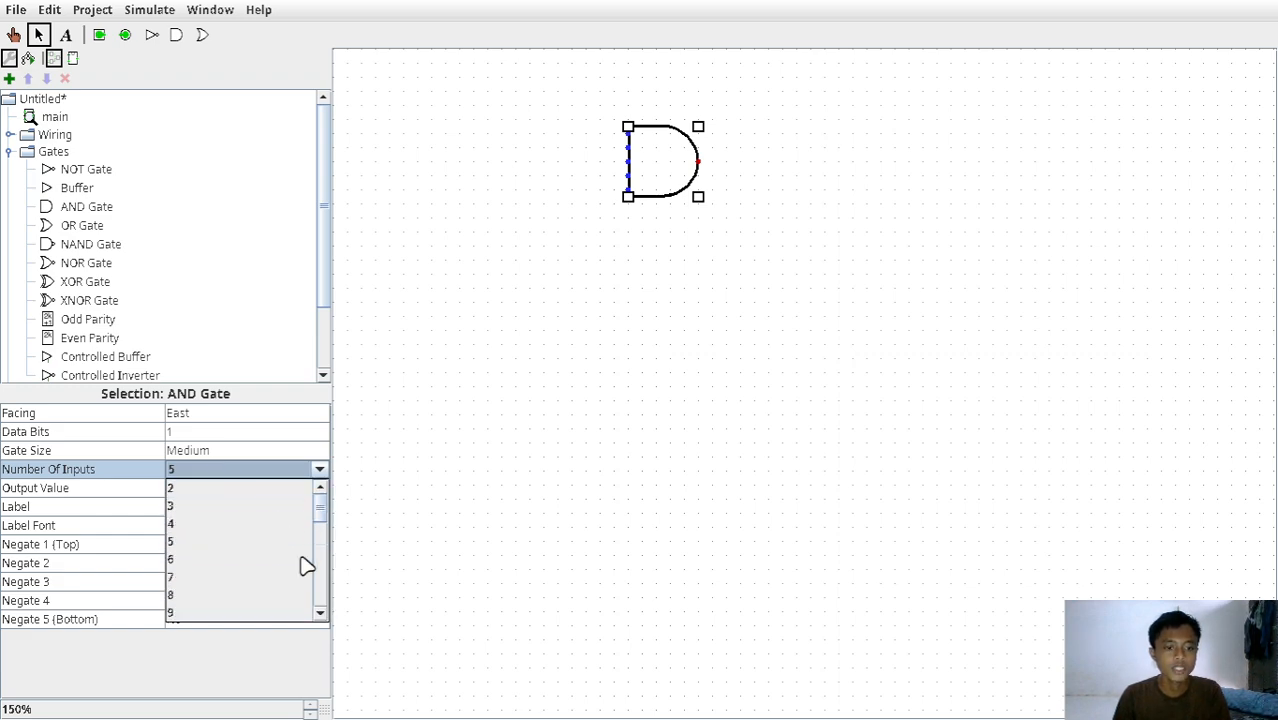
pyautogui.click(265, 501)
# Try the AND gate with 32 inputs and set its number of inputs back to 2.
pyautogui.click(200, 470)
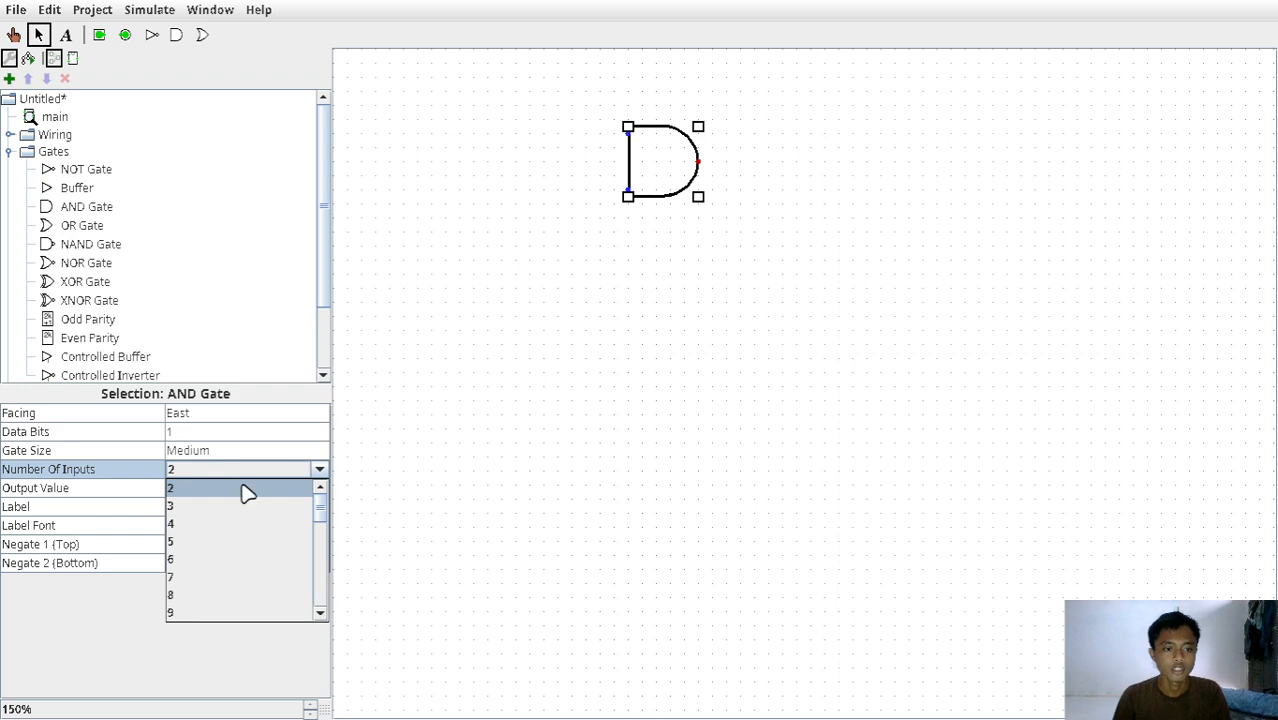
pyautogui.scroll(-3, 299, 538)
pyautogui.scroll(-5, 299, 538)
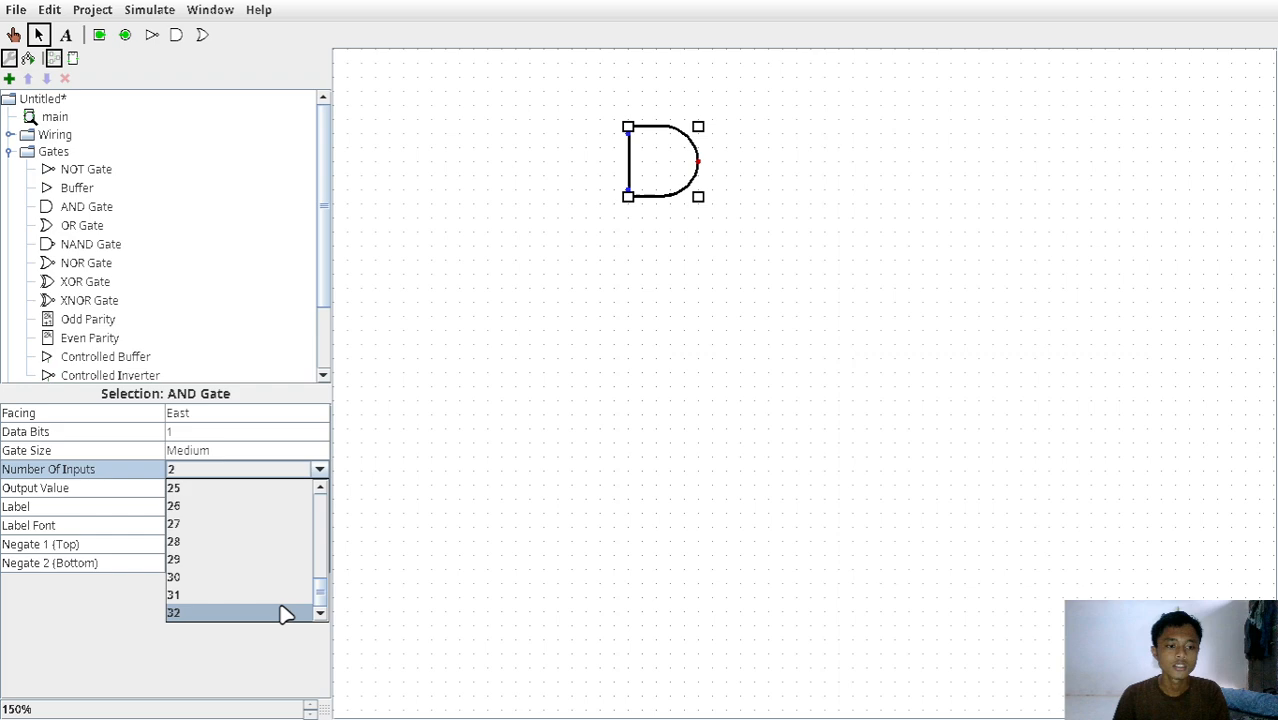
pyautogui.click(288, 613)
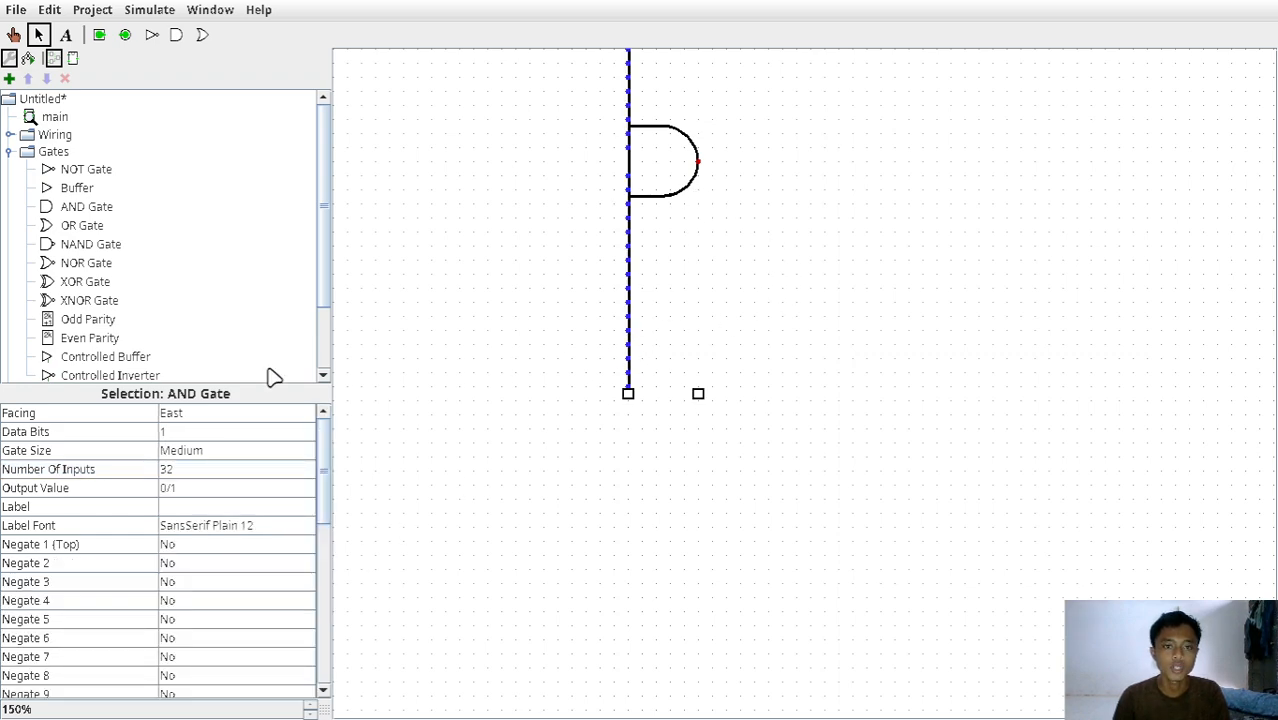
pyautogui.click(240, 470)
pyautogui.scroll(8, 245, 529)
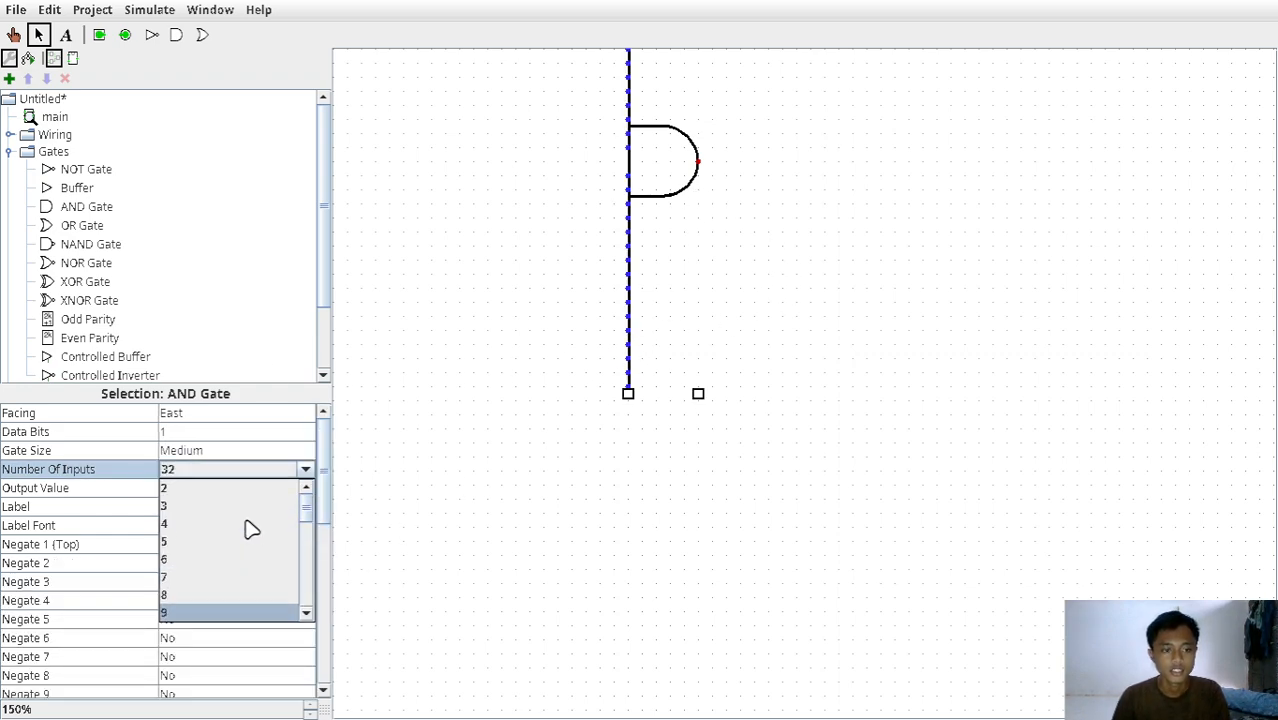
pyautogui.click(228, 490)
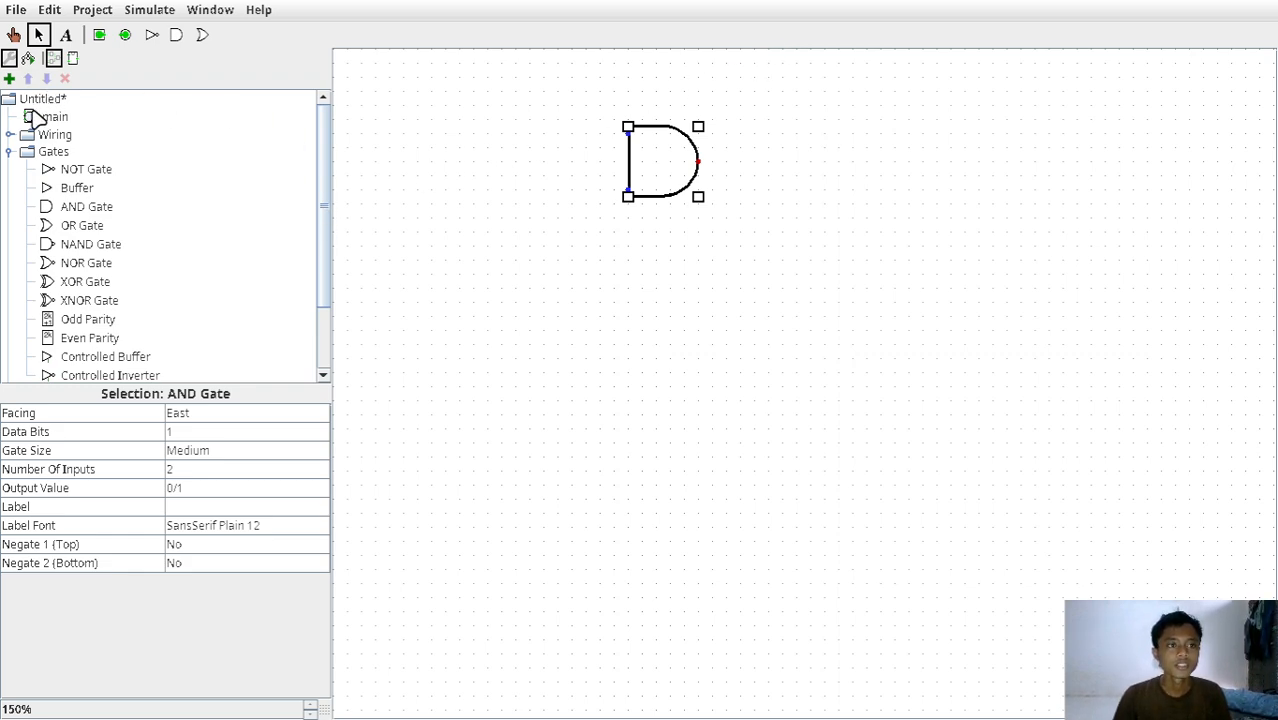
# Place two input pins one above the other to the left of the AND gate and wire each to a gate input.
pyautogui.click(9, 152)
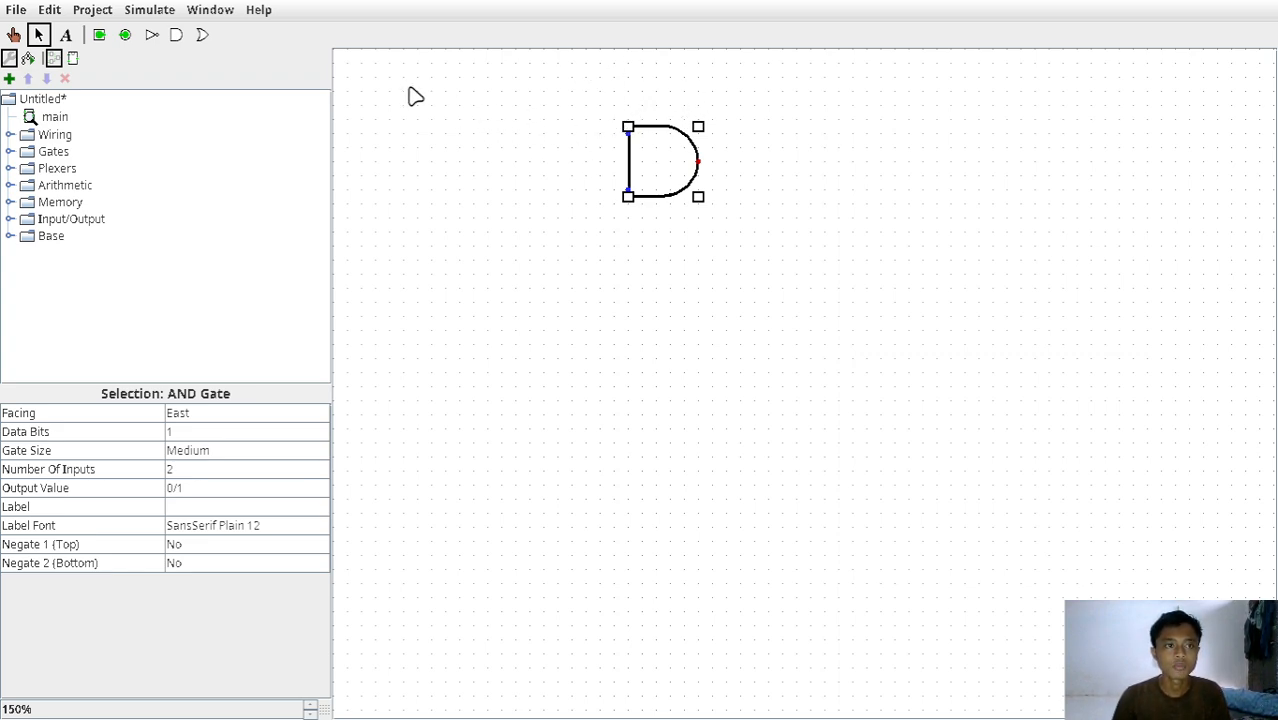
pyautogui.click(99, 36)
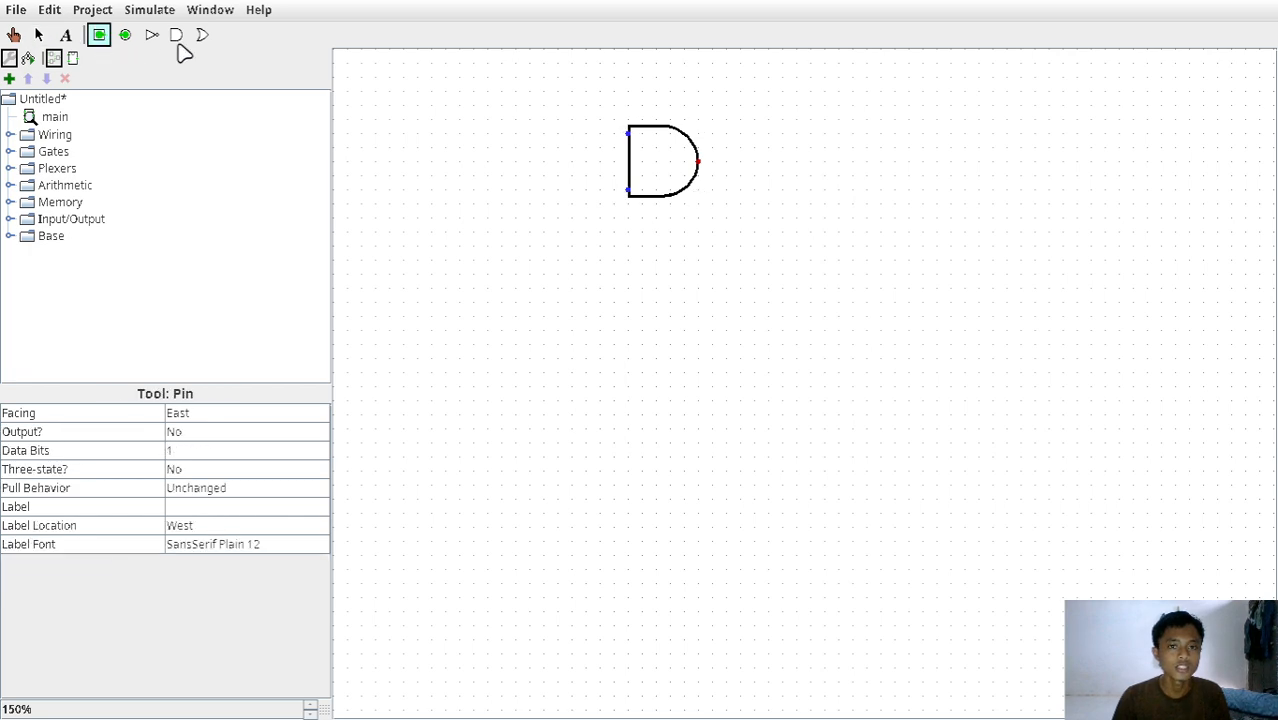
pyautogui.click(459, 133)
pyautogui.click(99, 36)
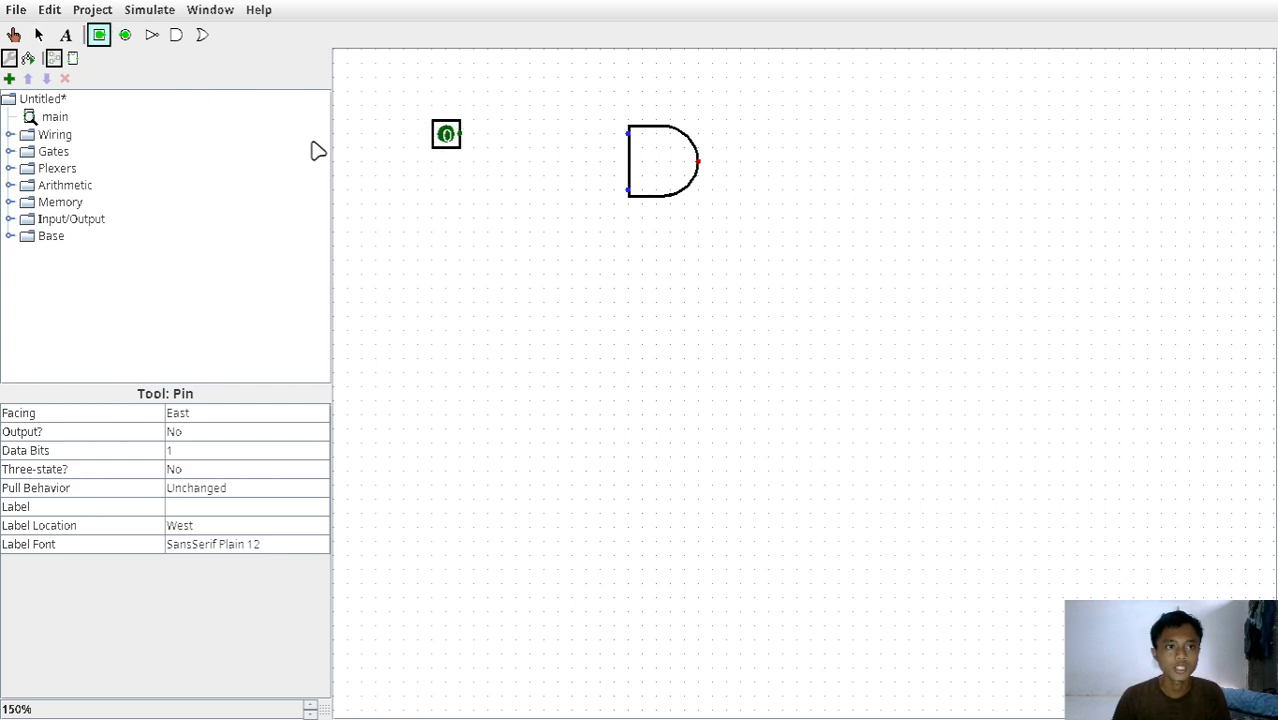
pyautogui.click(461, 195)
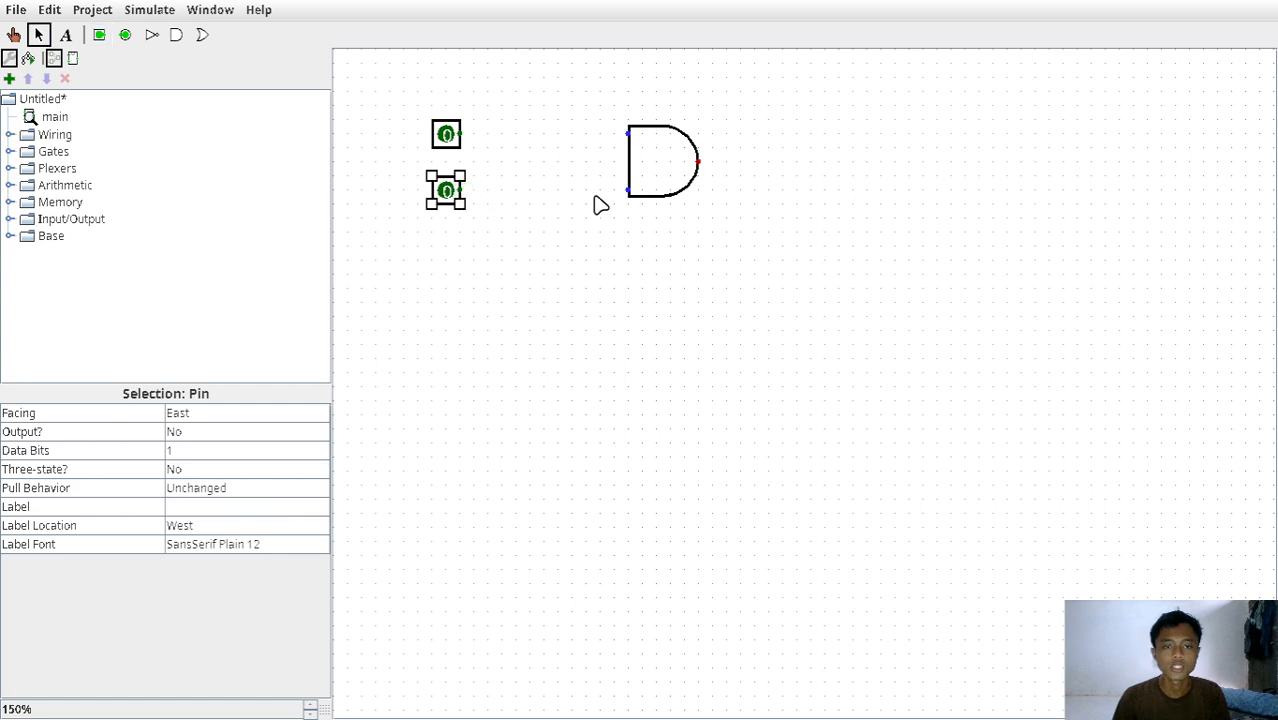
pyautogui.moveTo(463, 188); pyautogui.dragTo(628, 189)
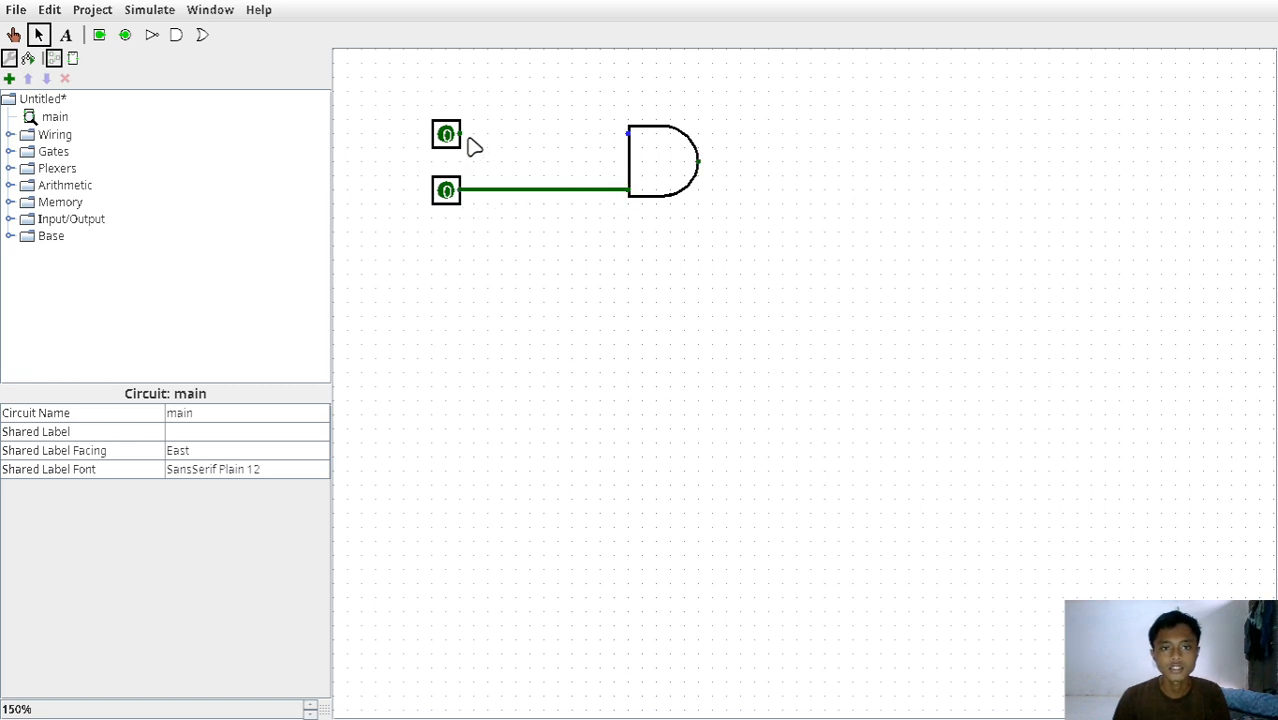
pyautogui.moveTo(464, 136); pyautogui.dragTo(630, 133)
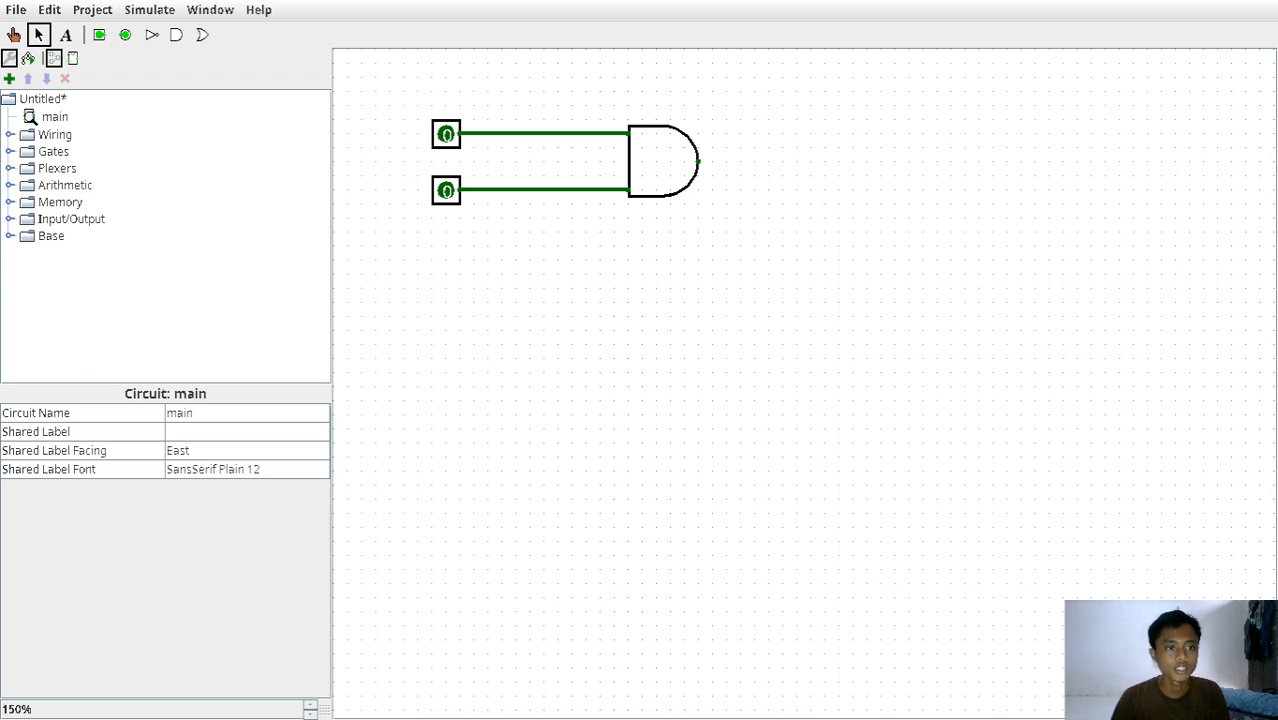
# Place an LED from the Input/Output library to the right of the AND gate and wire the gate's output to it.
pyautogui.click(8, 219)
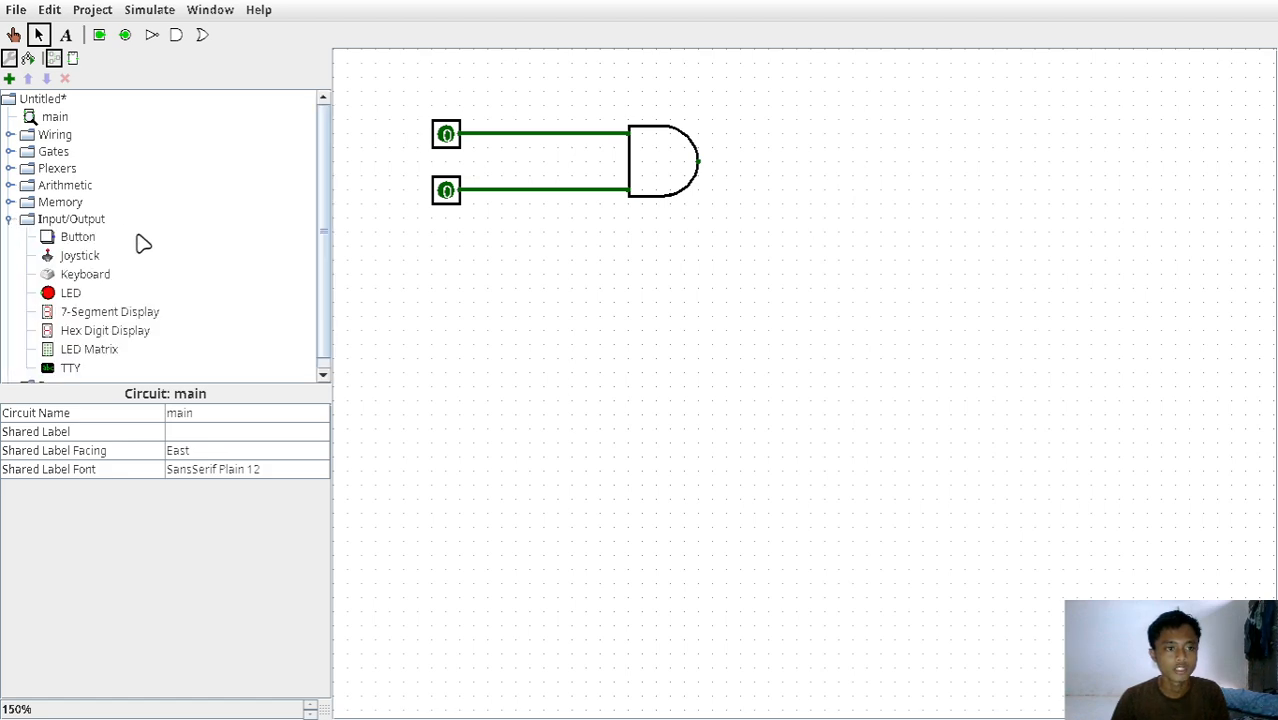
pyautogui.click(60, 293)
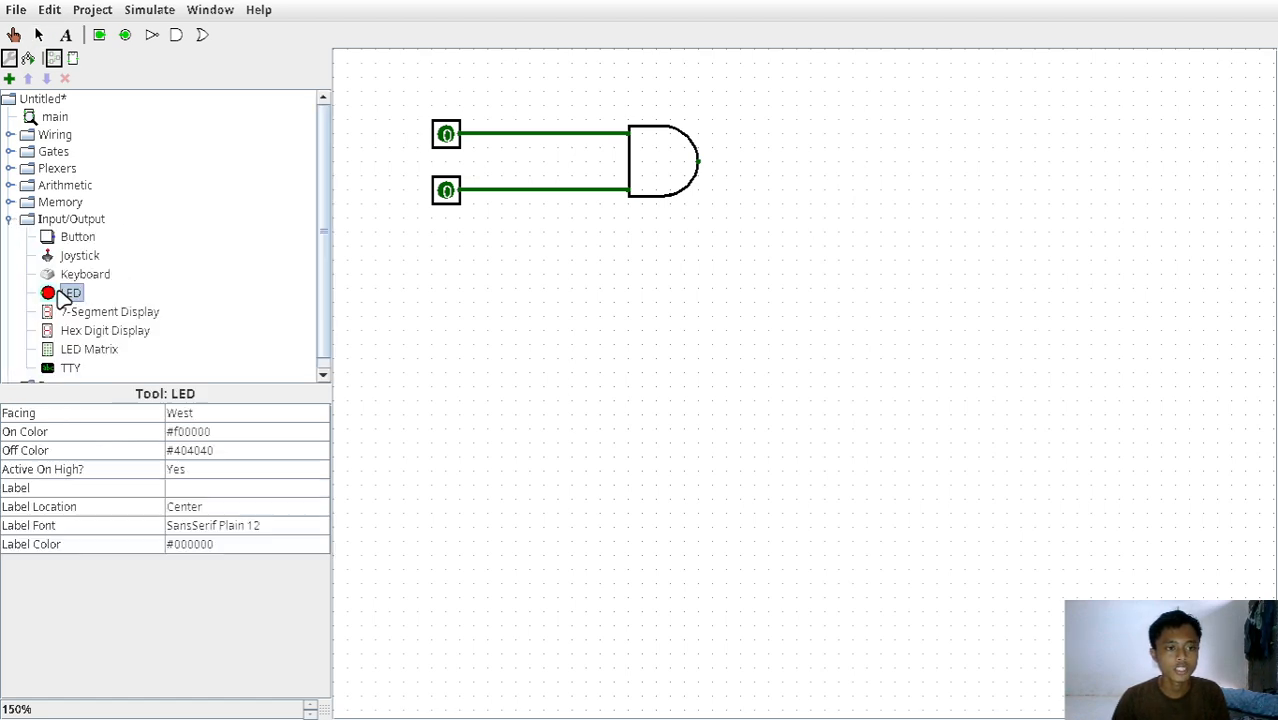
pyautogui.click(822, 162)
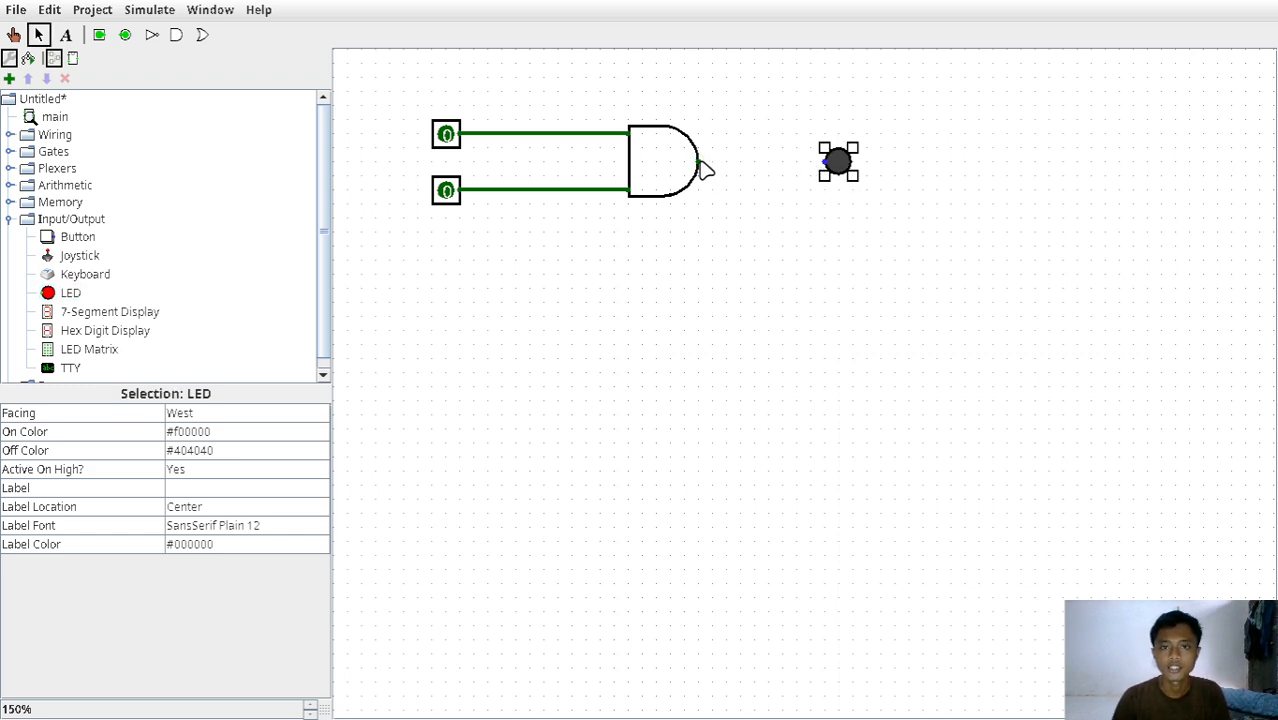
pyautogui.moveTo(698, 162); pyautogui.dragTo(824, 163)
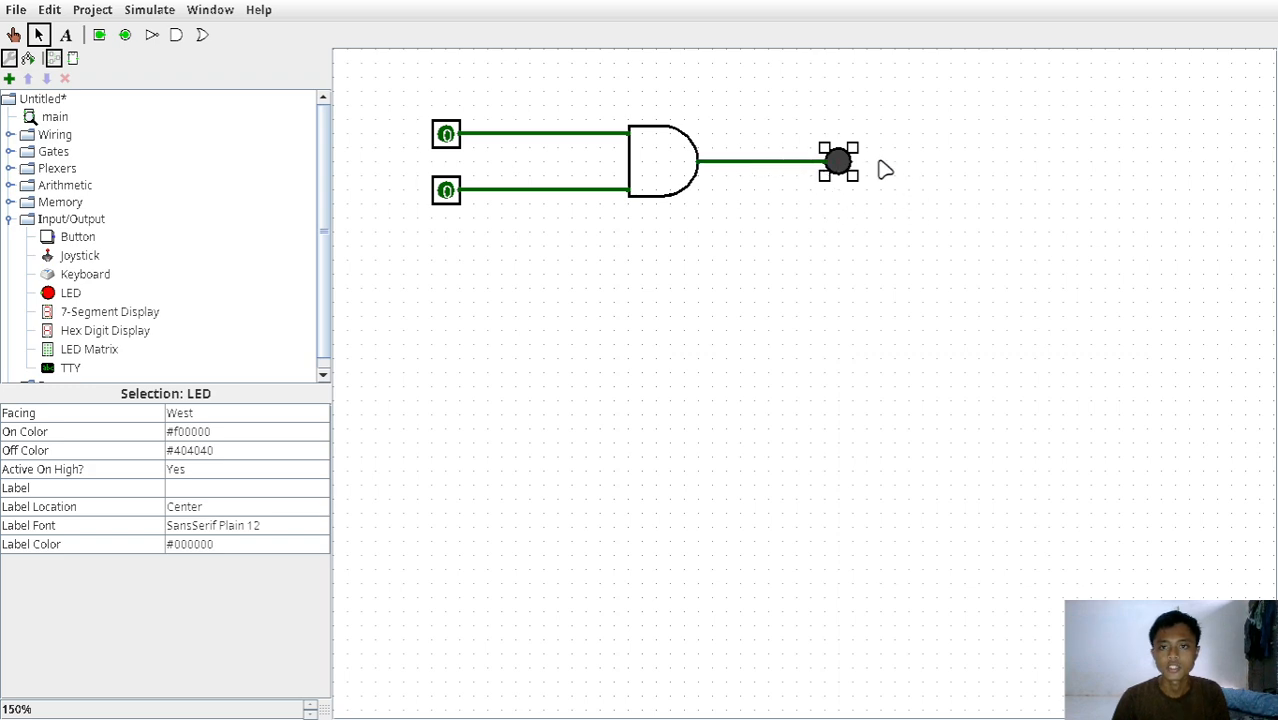
# Move the whole AND gate circuit a little to the right on the canvas.
pyautogui.moveTo(416, 83); pyautogui.dragTo(962, 340)
pyautogui.moveTo(655, 177); pyautogui.dragTo(738, 177)
pyautogui.click(776, 288)
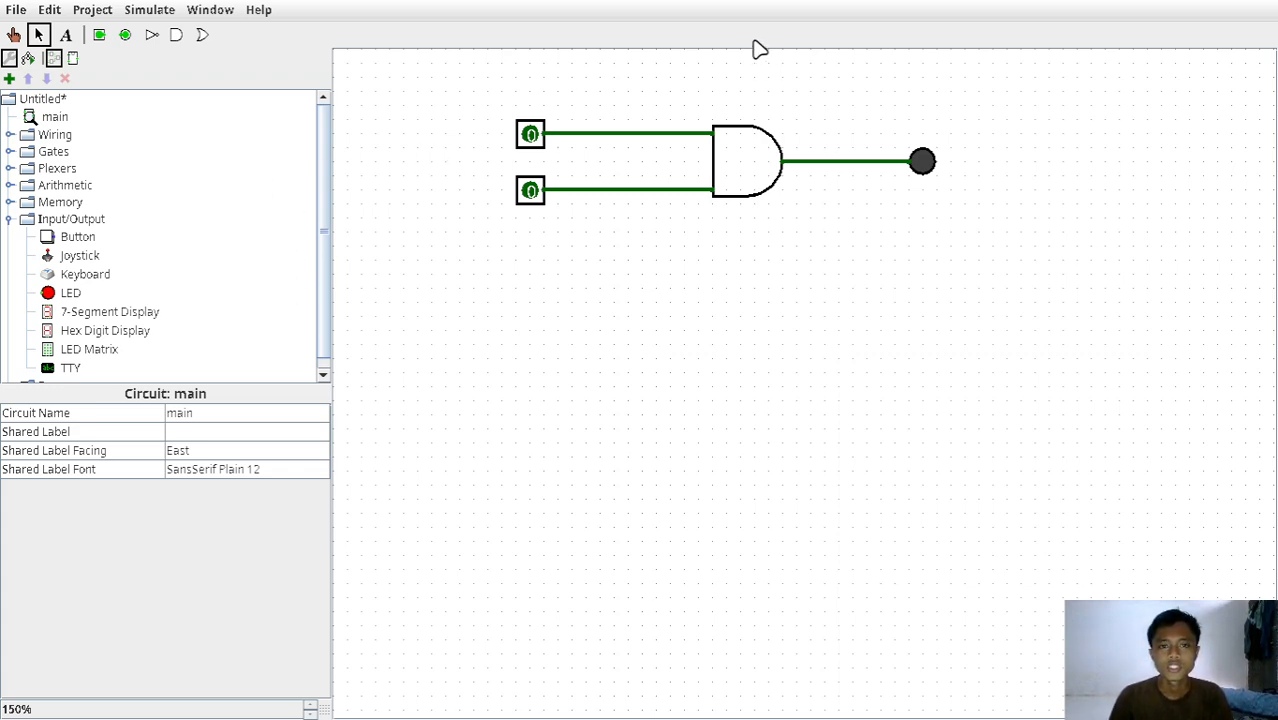
# Test the AND gate by switching its two input pins through 1/0, 1/1 and 0/1, ending with both pins at 1.
pyautogui.click(28, 59)
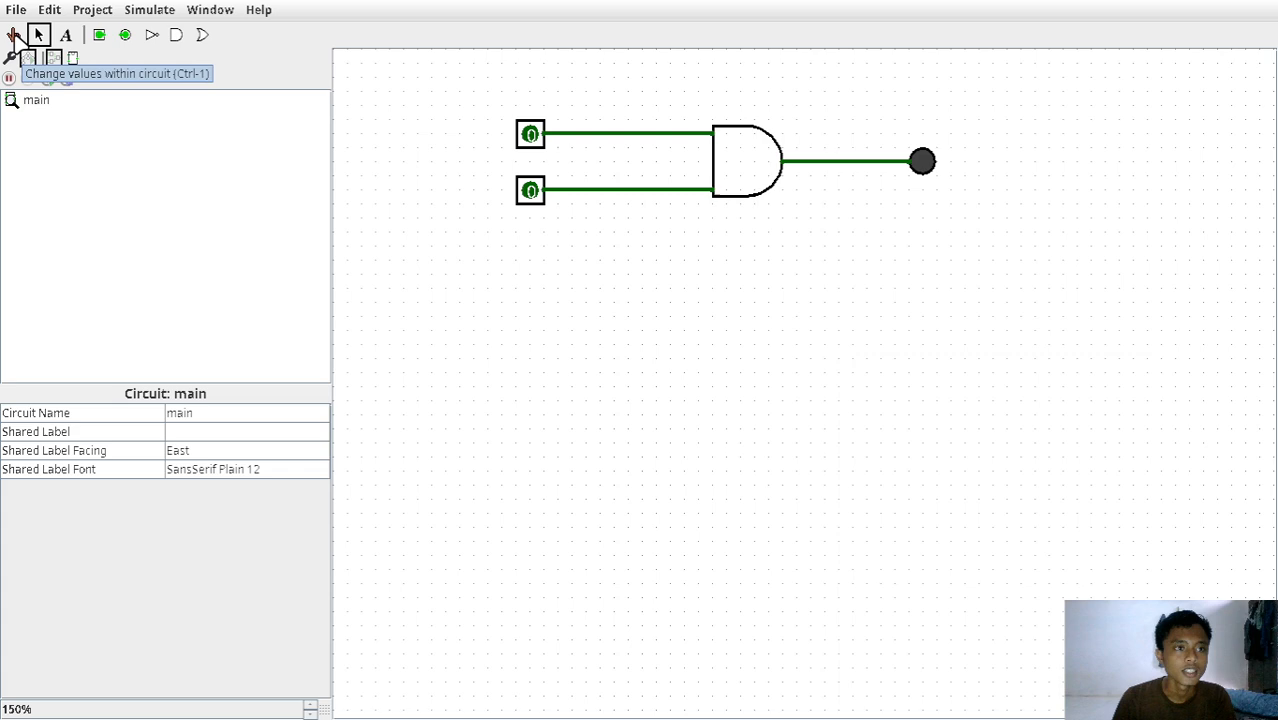
pyautogui.click(13, 35)
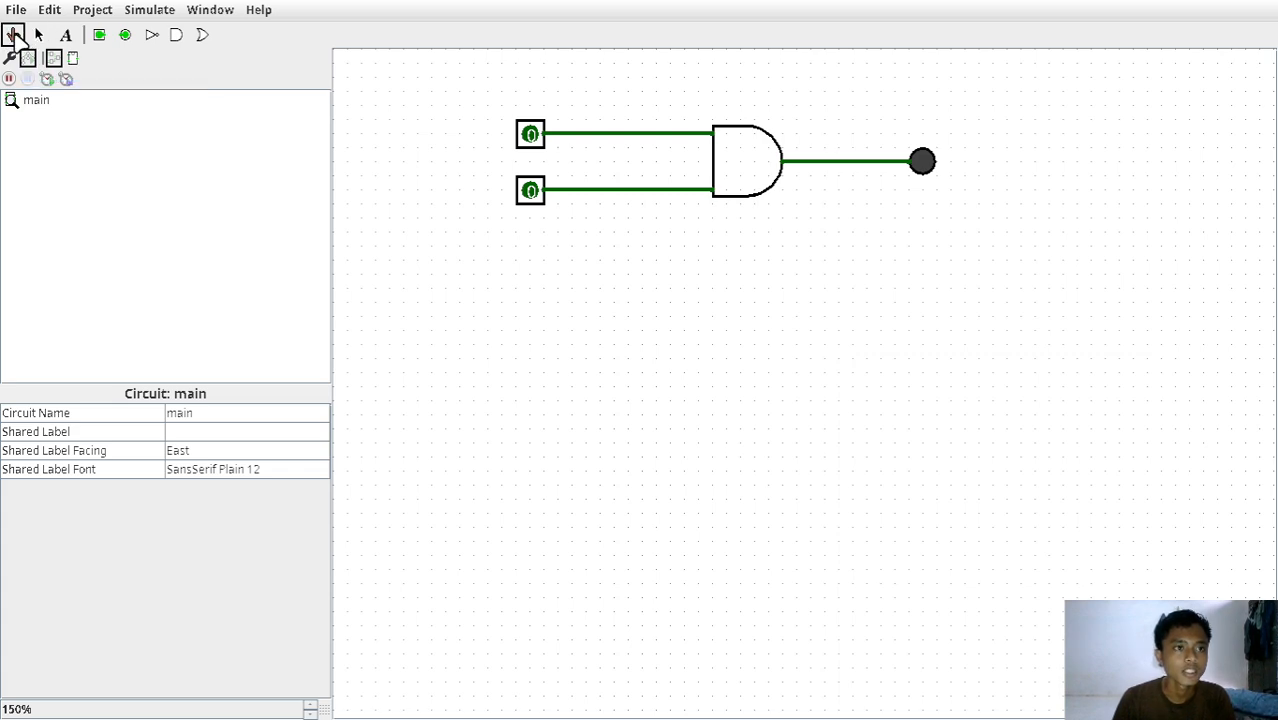
pyautogui.click(531, 140)
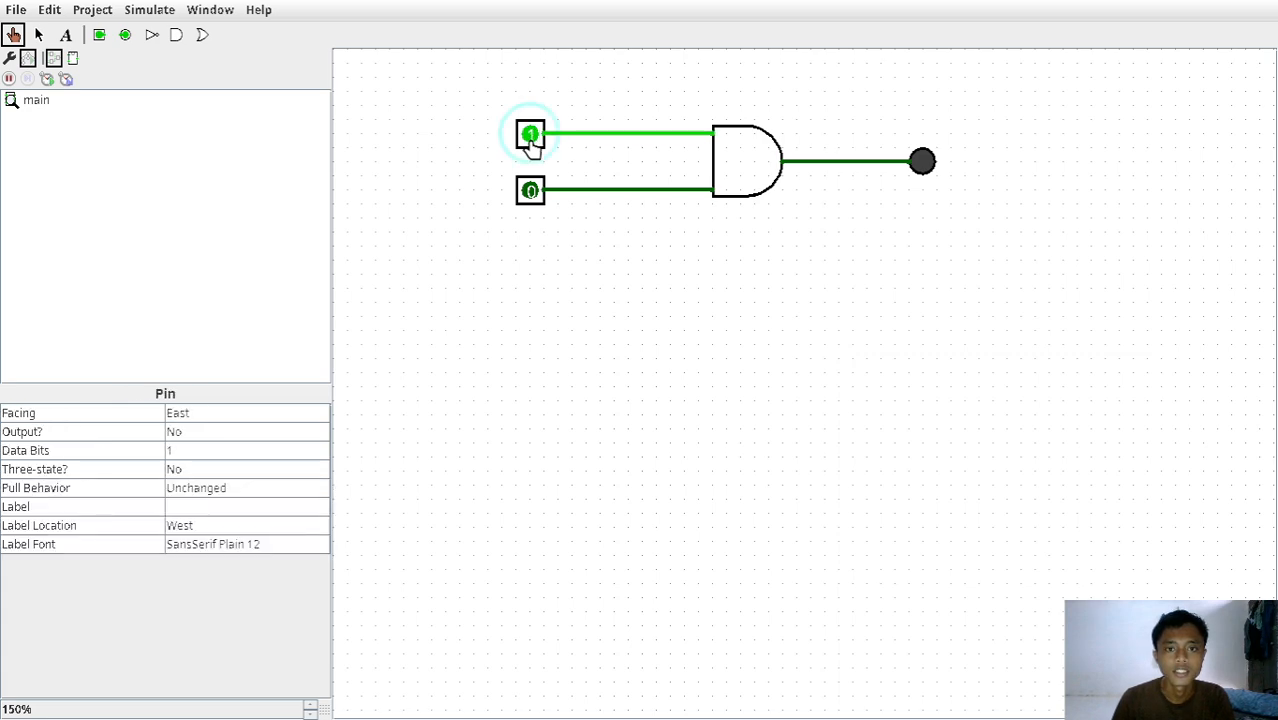
pyautogui.click(531, 140)
pyautogui.click(531, 140)
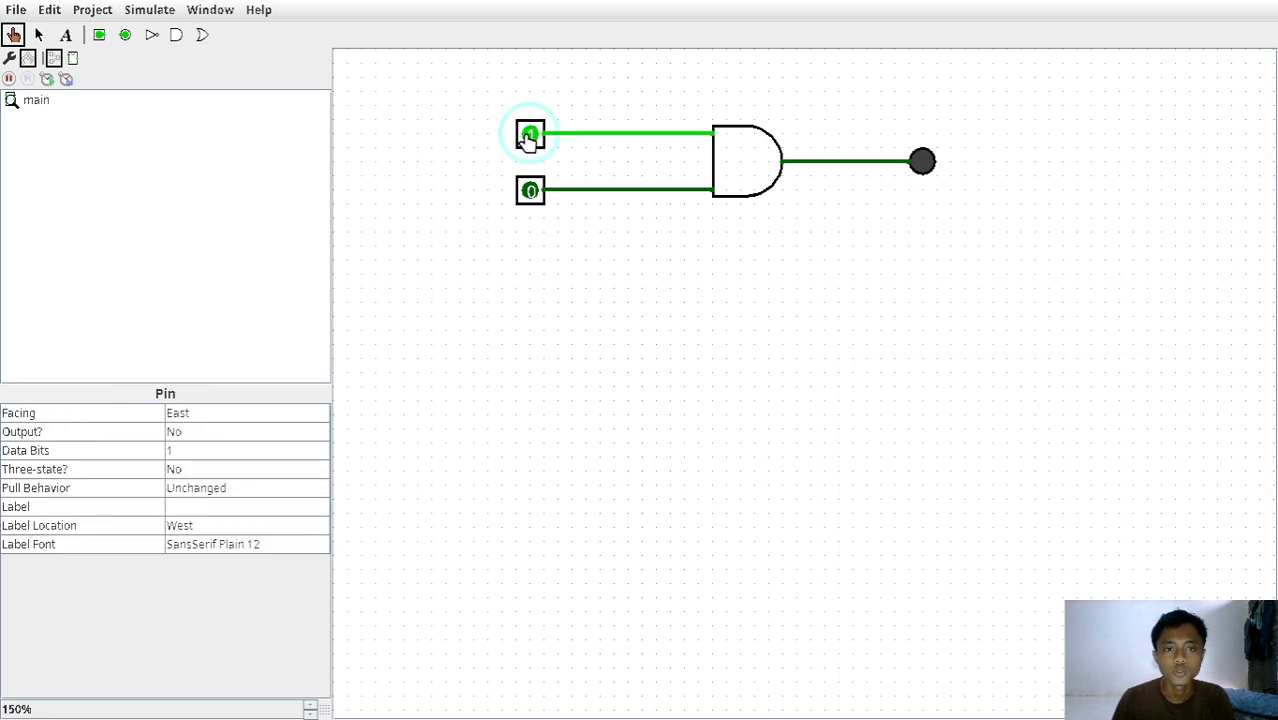
pyautogui.click(531, 193)
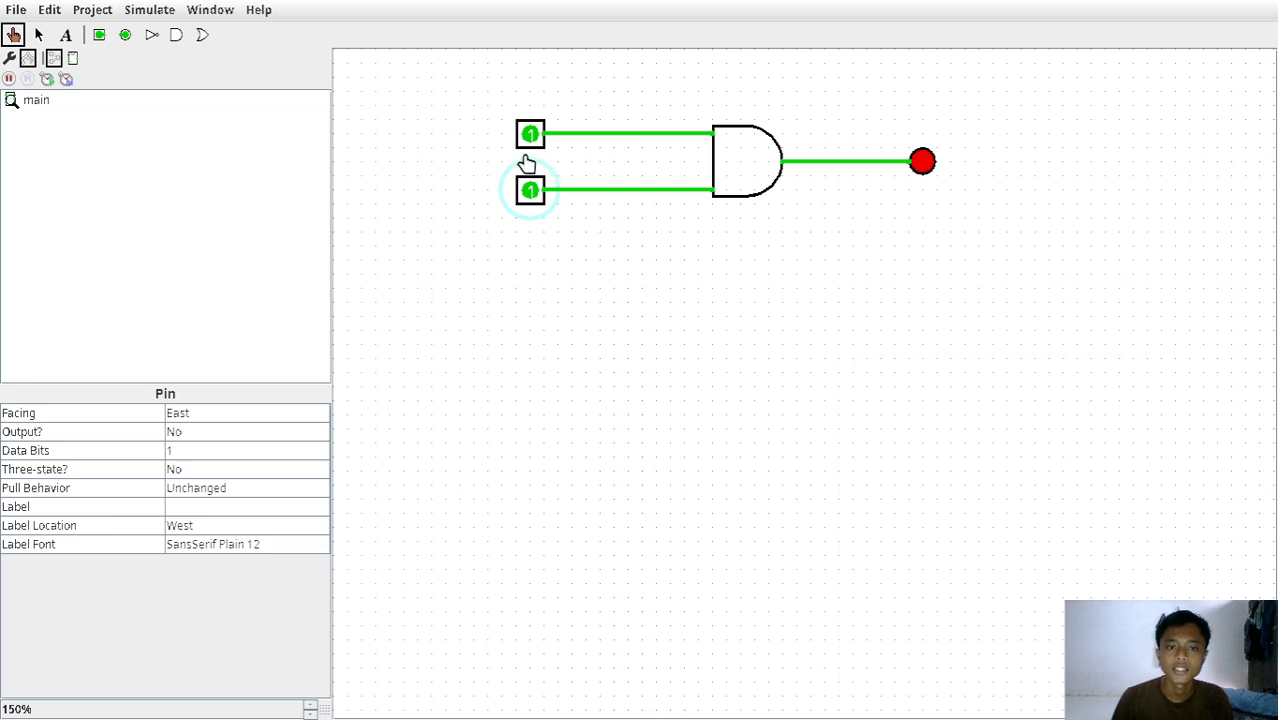
pyautogui.click(531, 193)
pyautogui.click(531, 138)
pyautogui.click(531, 191)
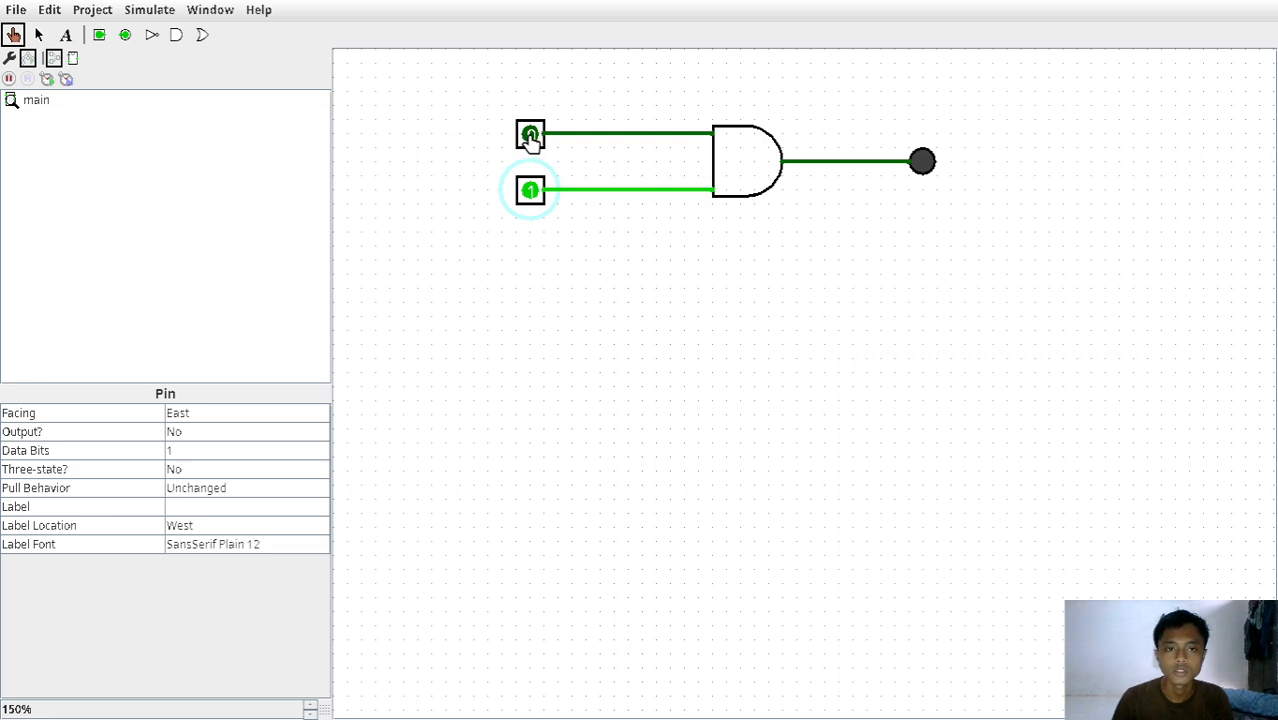
pyautogui.click(531, 136)
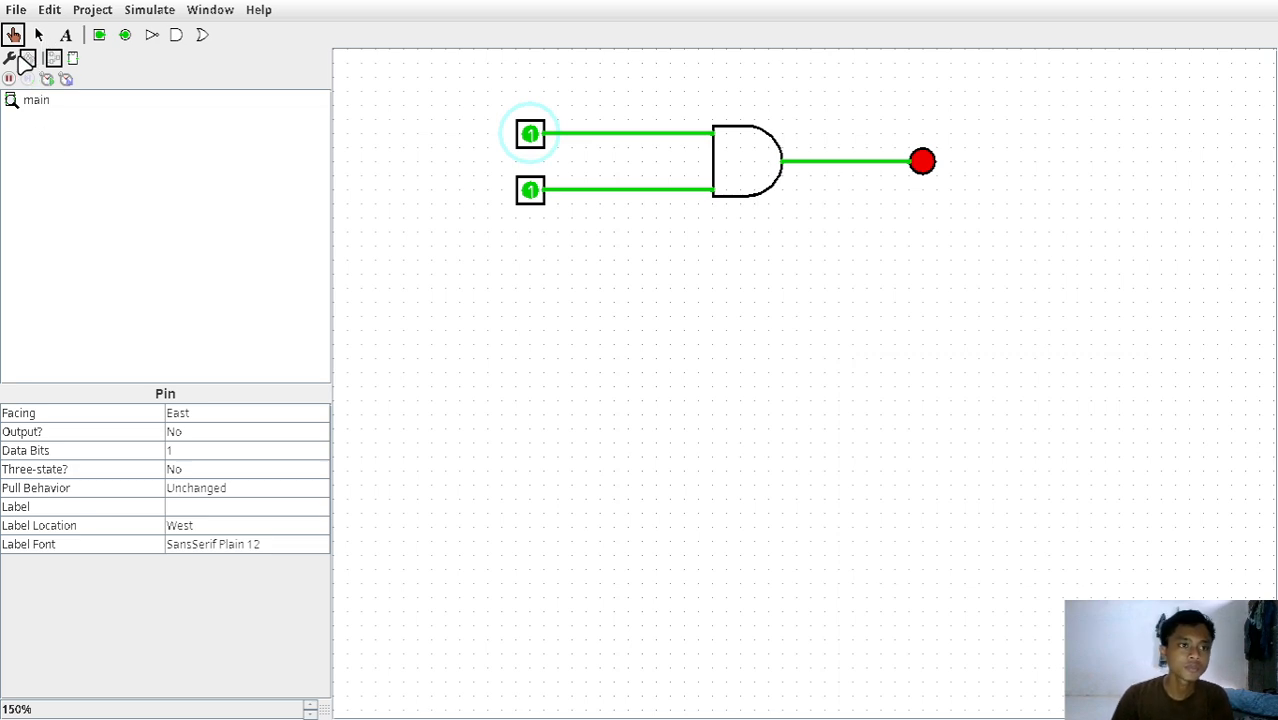
# Place an OR gate from the Gates library directly below the AND gate.
pyautogui.click(10, 58)
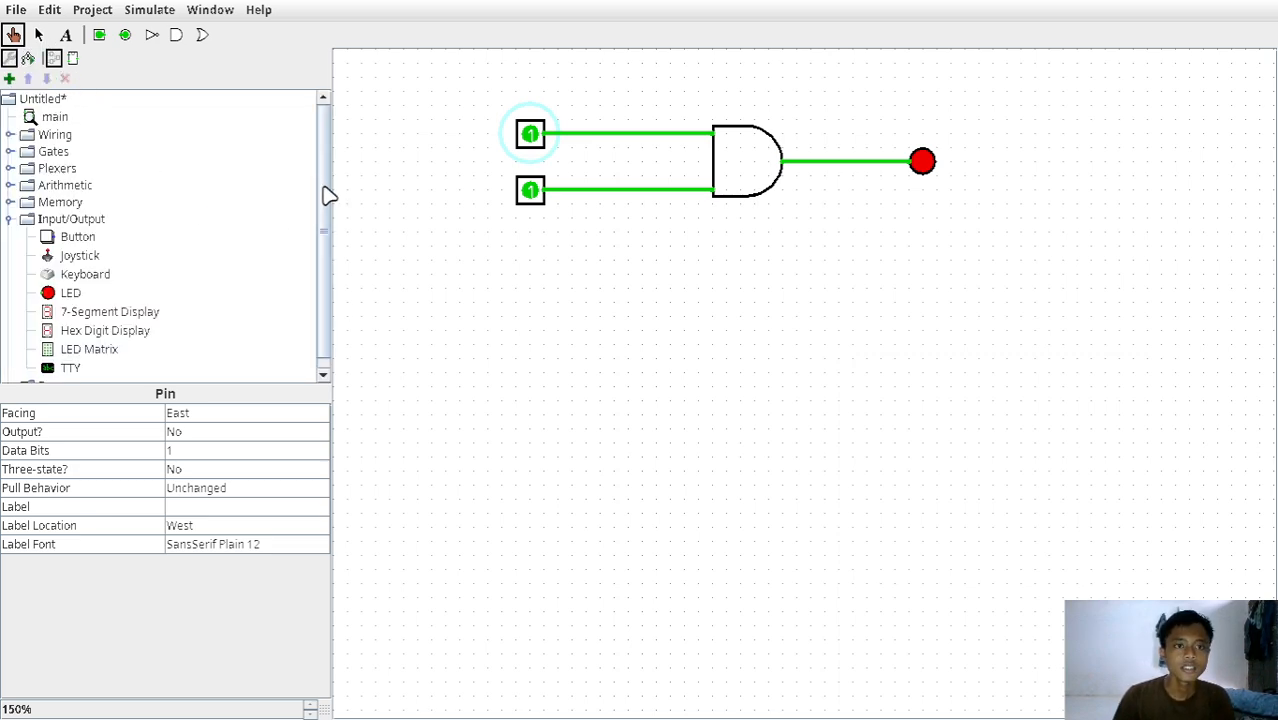
pyautogui.click(12, 218)
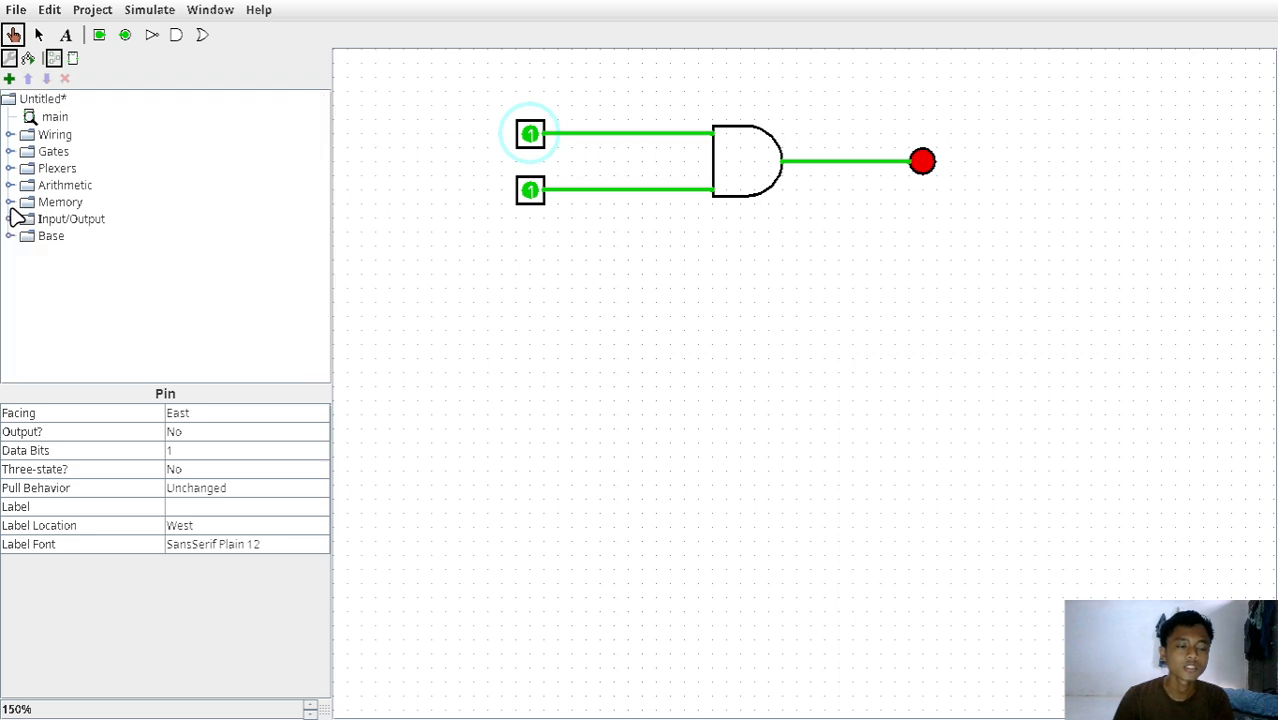
pyautogui.click(11, 151)
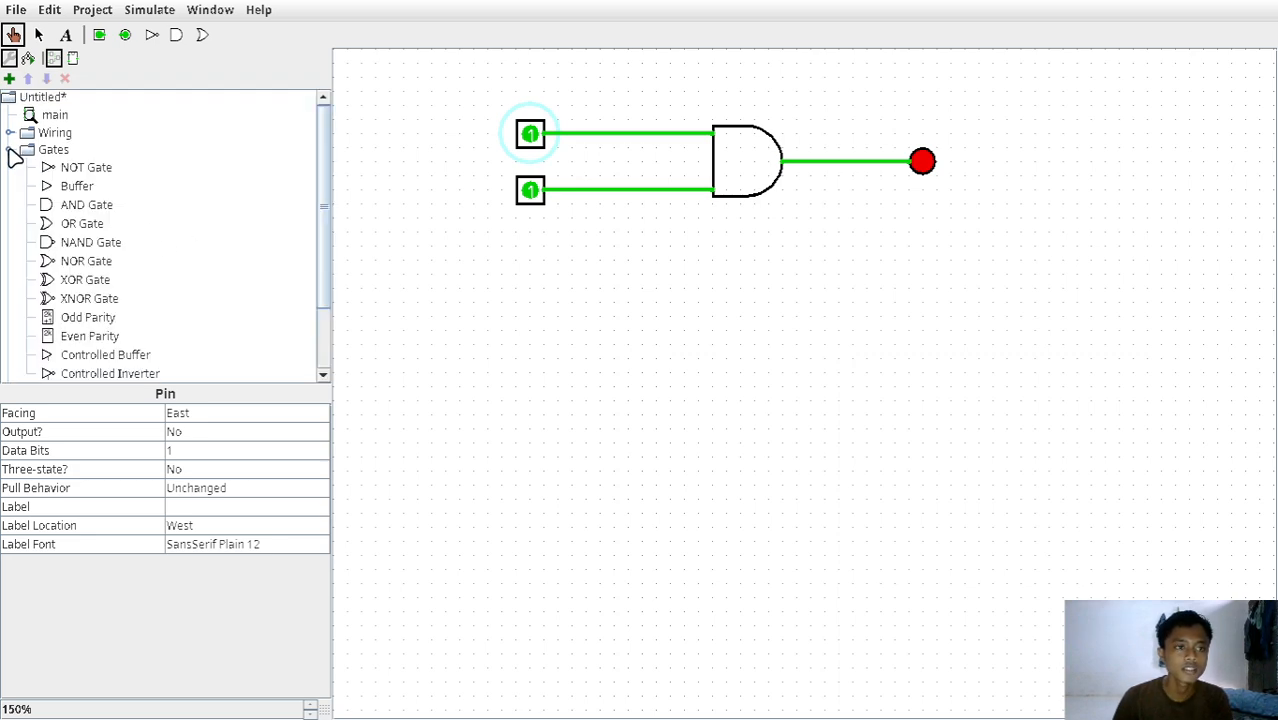
pyautogui.click(50, 226)
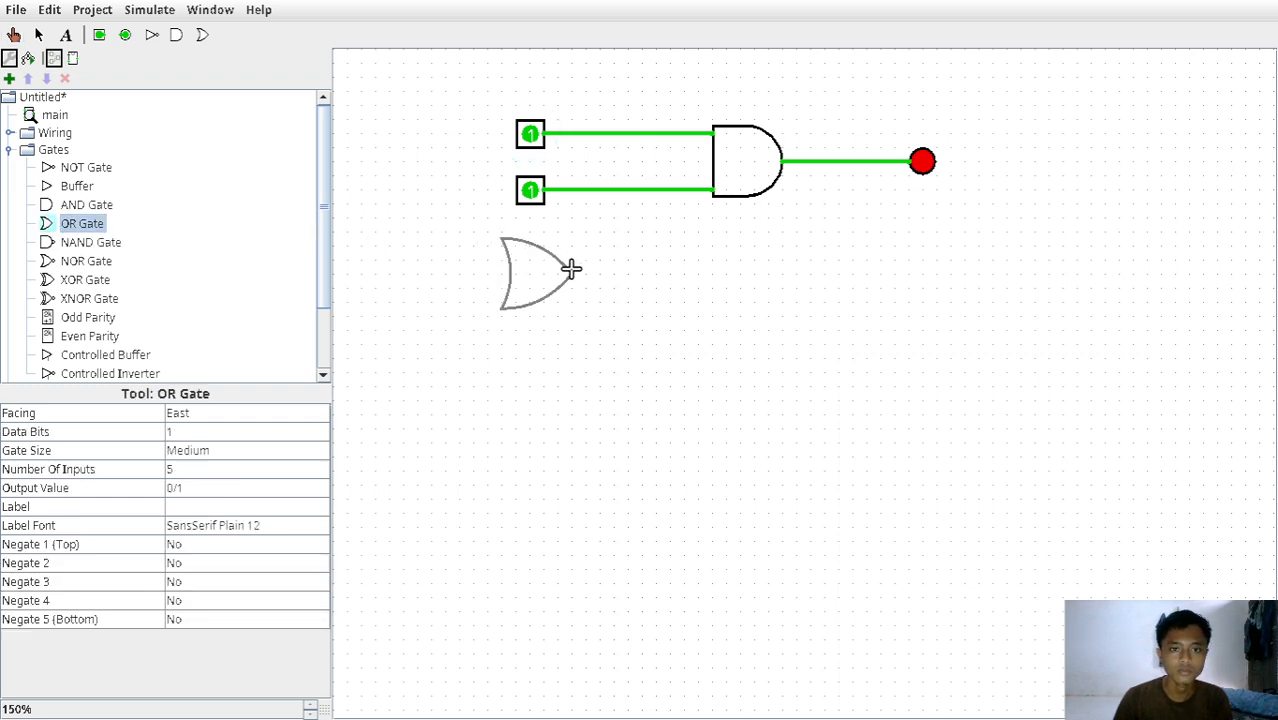
pyautogui.click(783, 301)
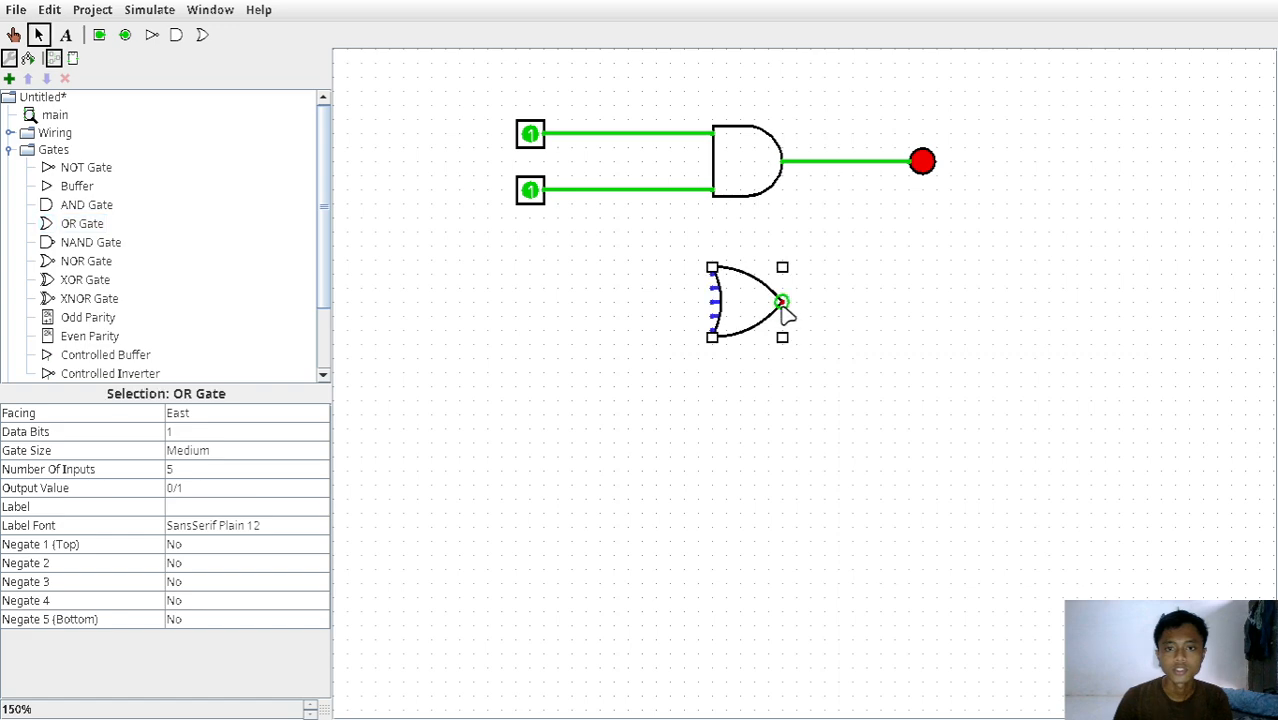
pyautogui.click(580, 286)
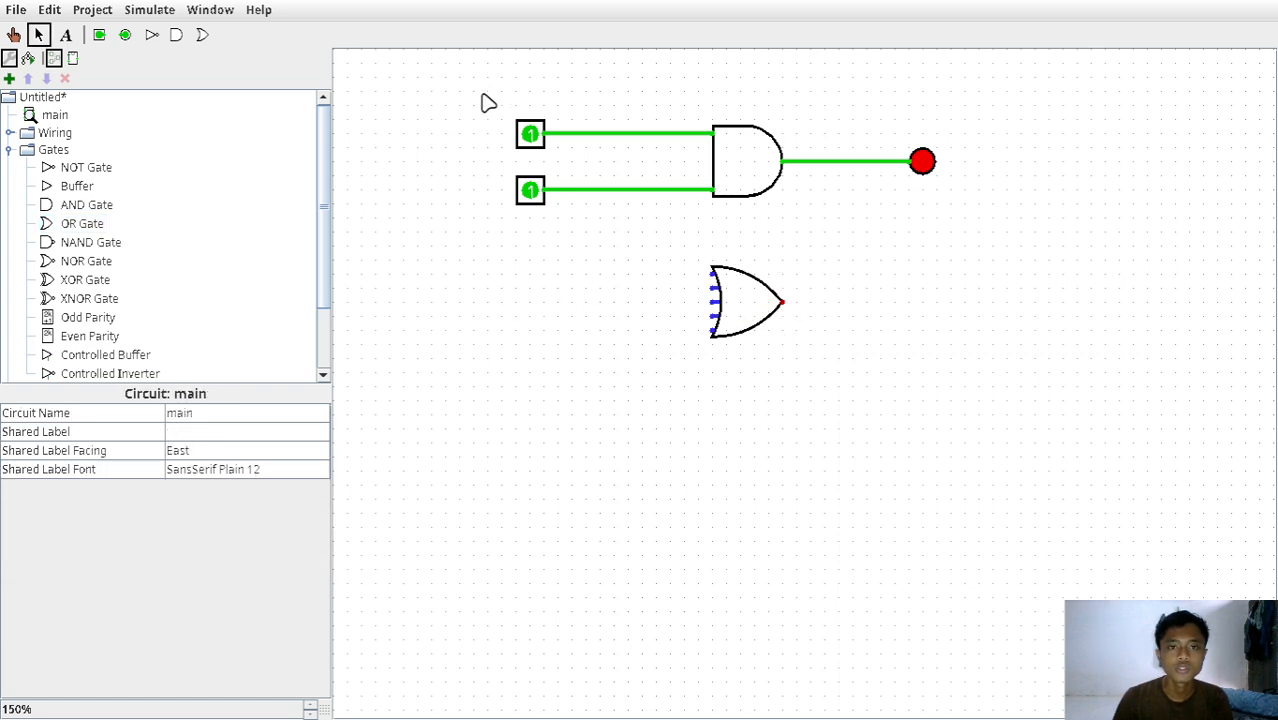
# Copy the AND gate's two input pins and position the copies to the left of the OR gate.
pyautogui.moveTo(481, 95); pyautogui.dragTo(575, 234)
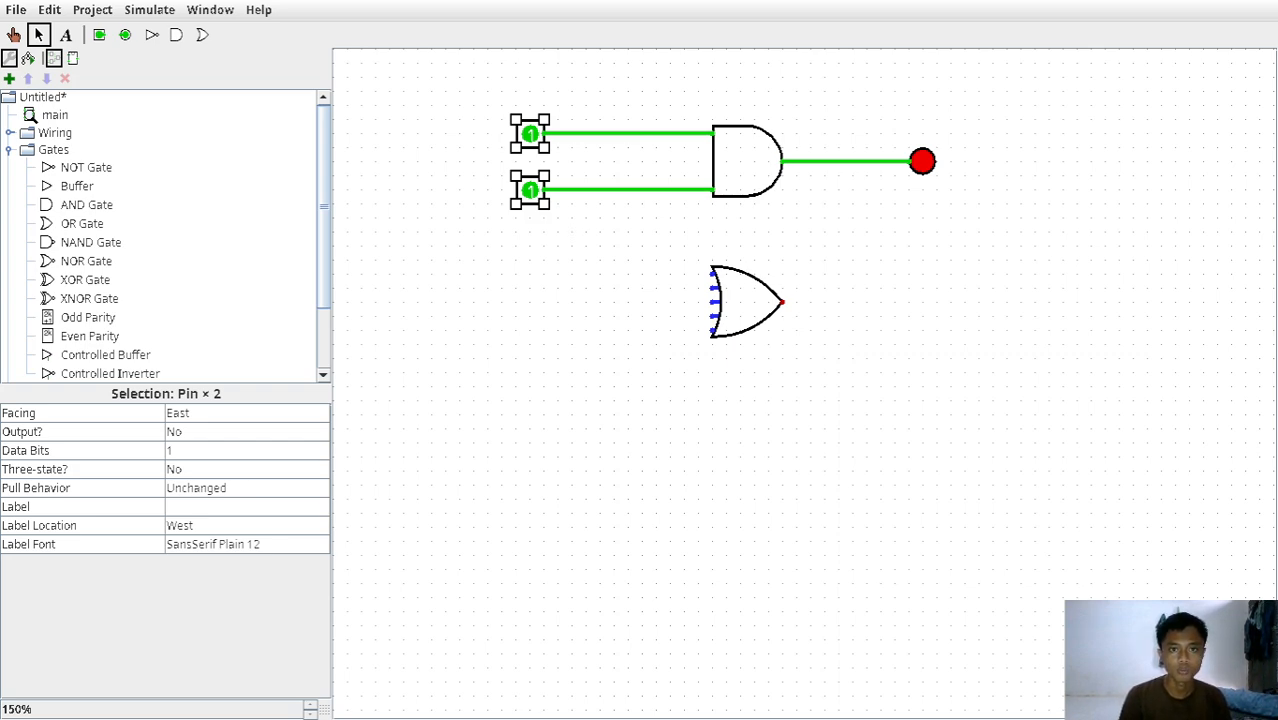
pyautogui.hotkey('ctrl', 'v')
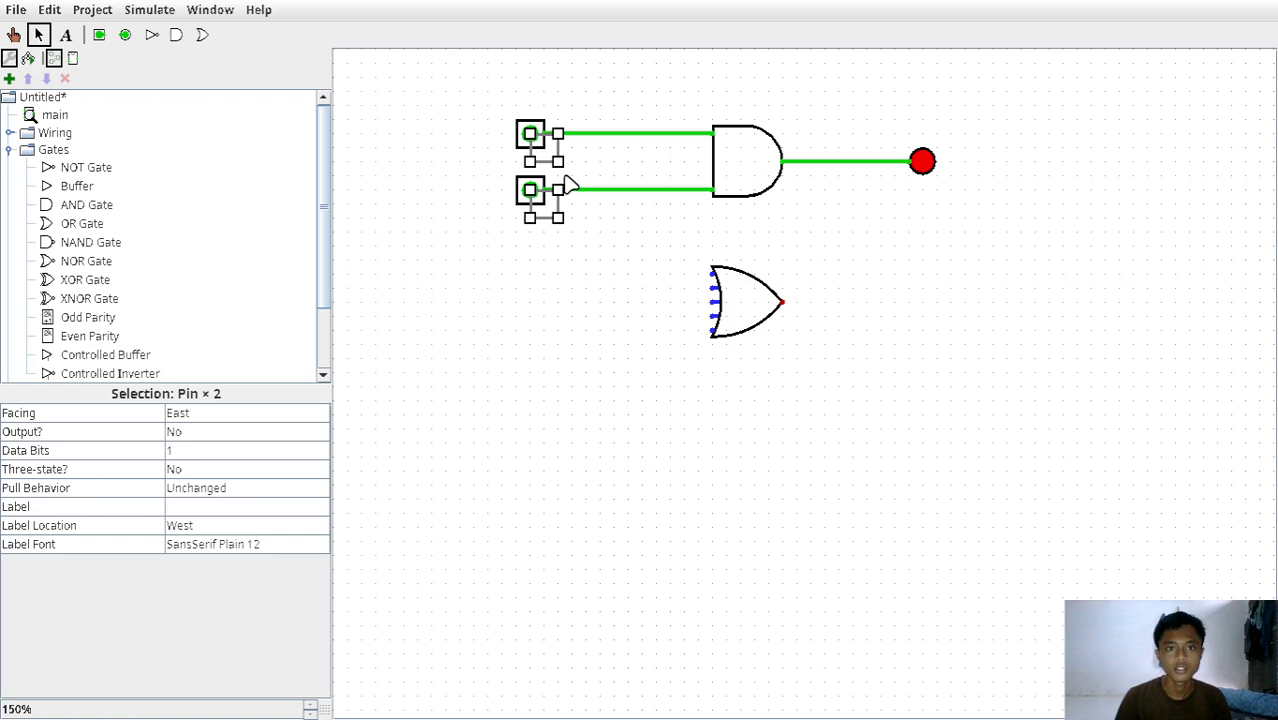
pyautogui.moveTo(545, 205); pyautogui.dragTo(530, 331)
pyautogui.click(812, 383)
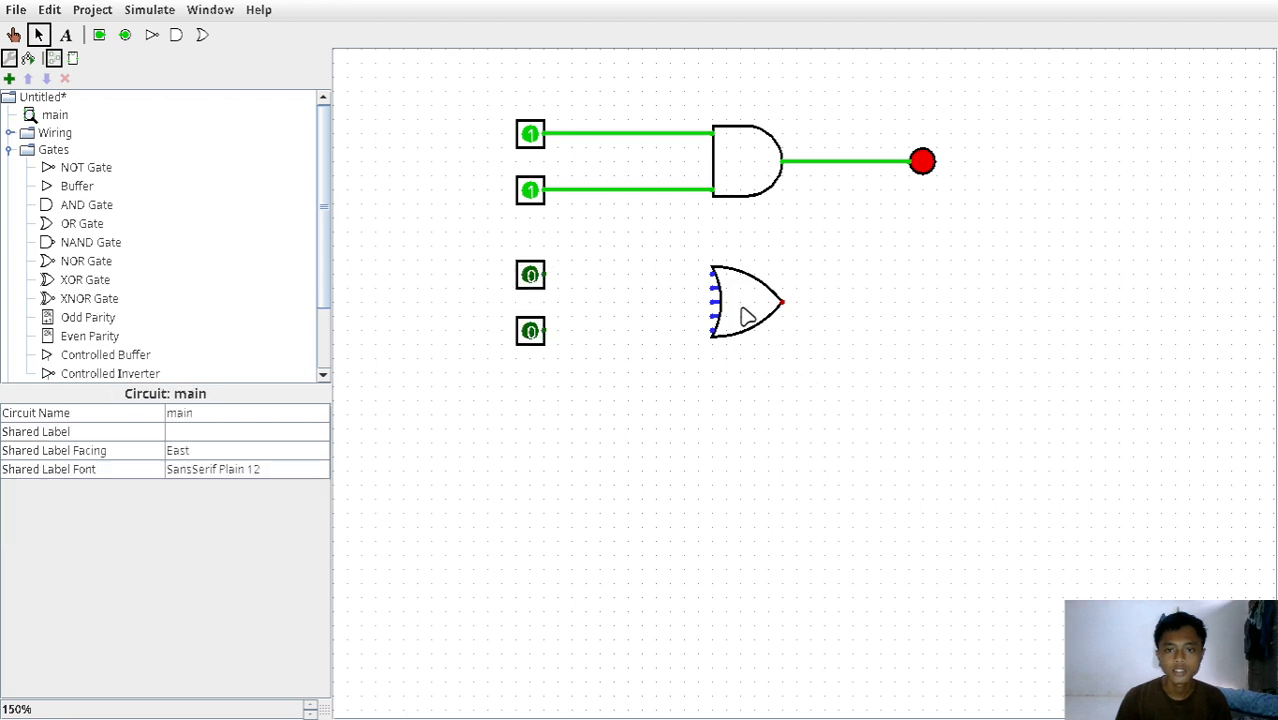
# Set the OR gate's number of inputs to 2.
pyautogui.click(720, 298)
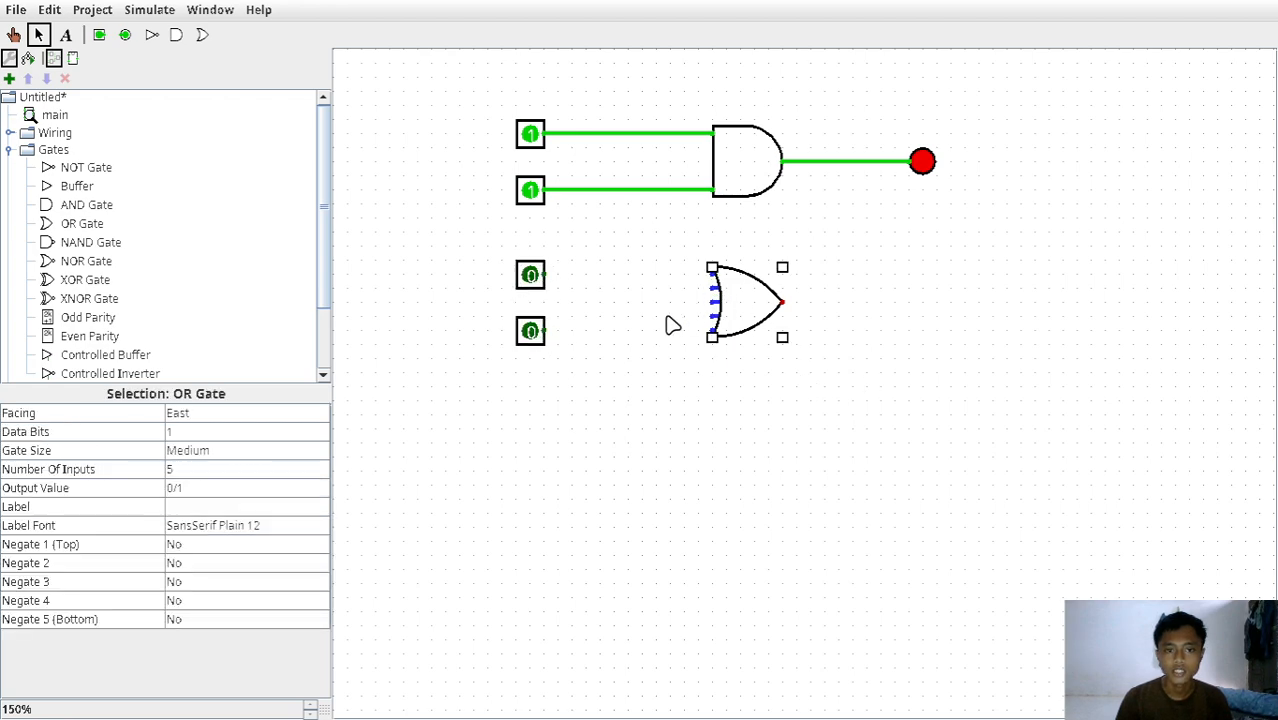
pyautogui.click(193, 472)
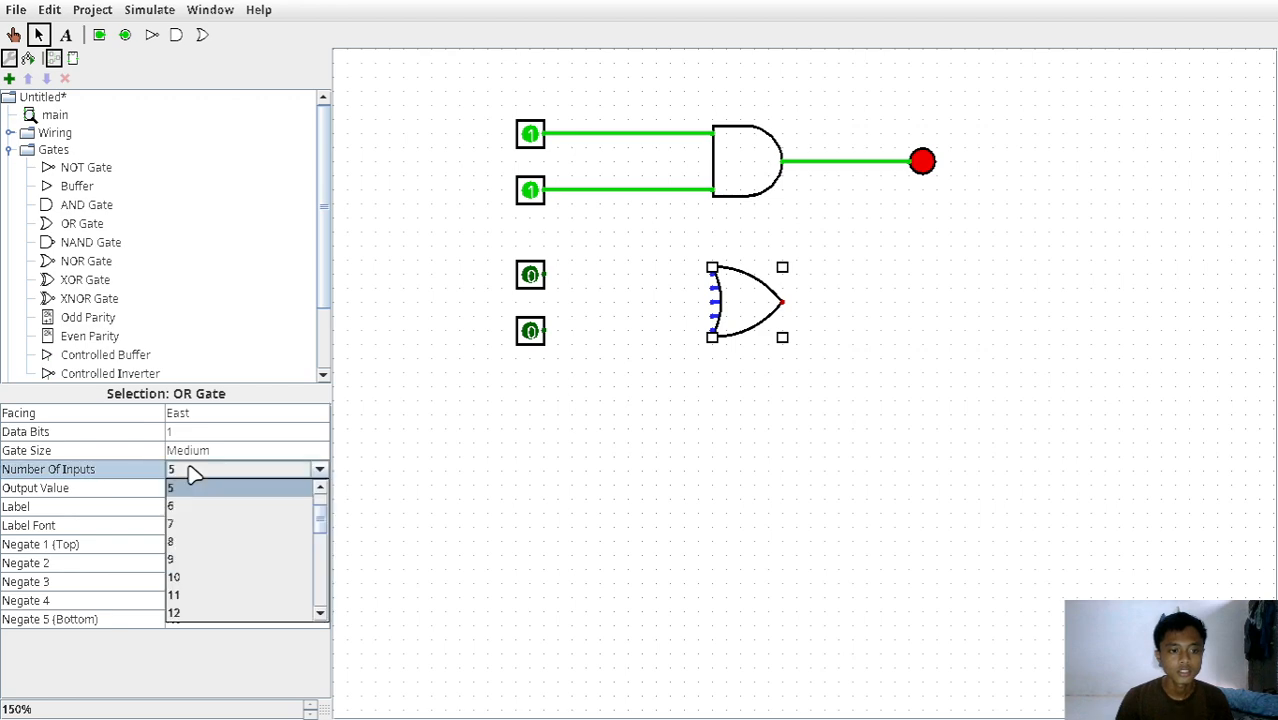
pyautogui.click(312, 507)
pyautogui.click(250, 470)
pyautogui.scroll(3, 200, 517)
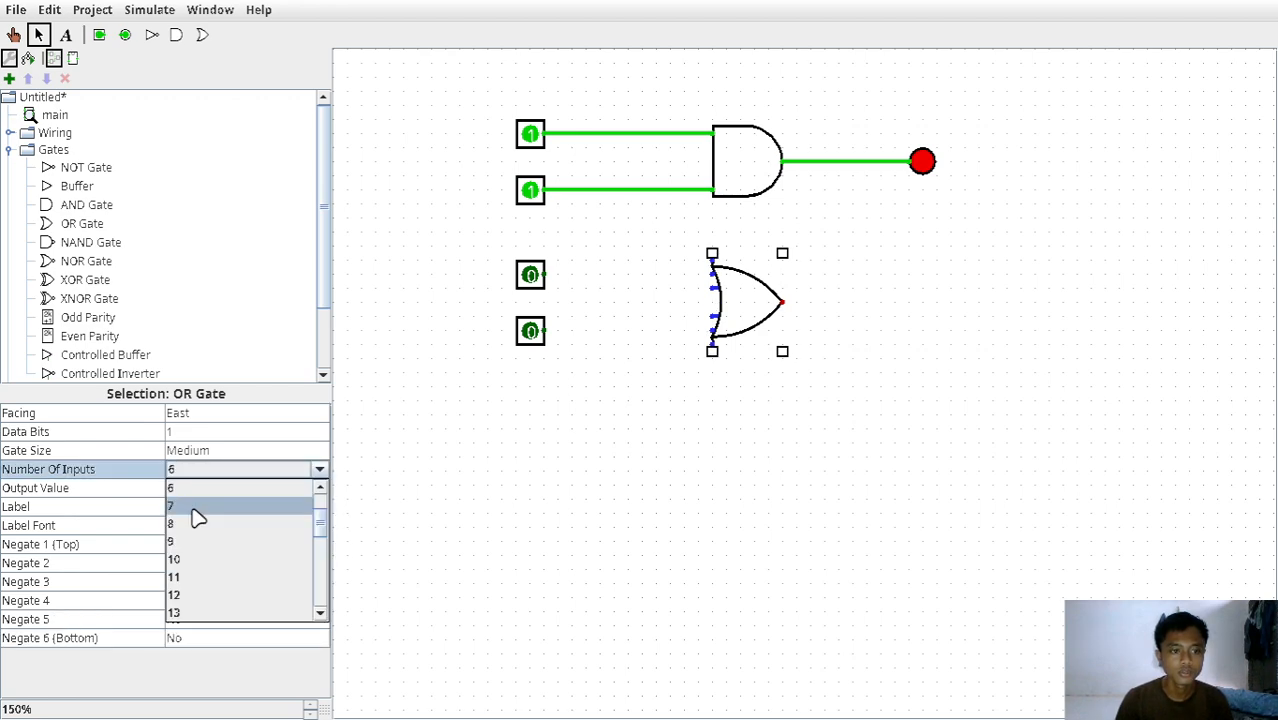
pyautogui.click(180, 489)
pyautogui.click(918, 262)
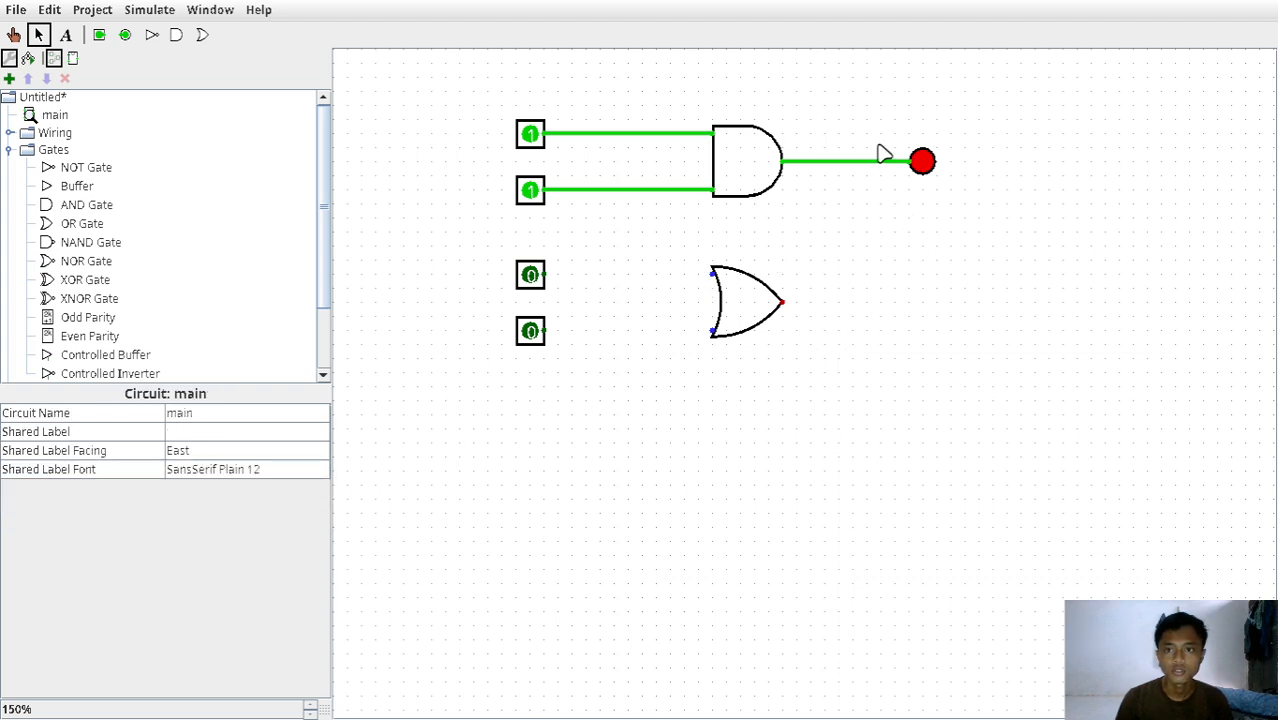
# Place a copy of the LED to the right of the OR gate and wire the gate to it and to both input pins.
pyautogui.moveTo(878, 122); pyautogui.dragTo(931, 307)
pyautogui.hotkey('ctrl', 'v')
pyautogui.moveTo(785, 303); pyautogui.dragTo(920, 302)
pyautogui.moveTo(548, 276); pyautogui.dragTo(713, 274)
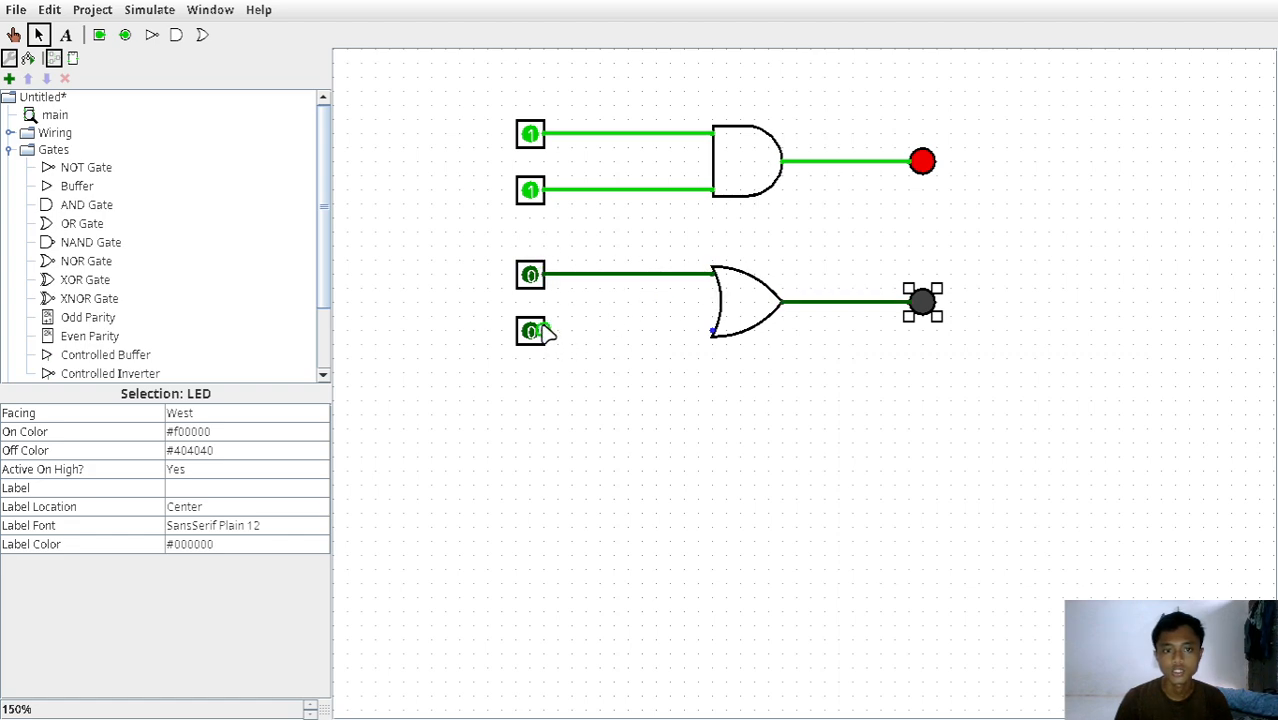
pyautogui.moveTo(548, 332); pyautogui.dragTo(713, 331)
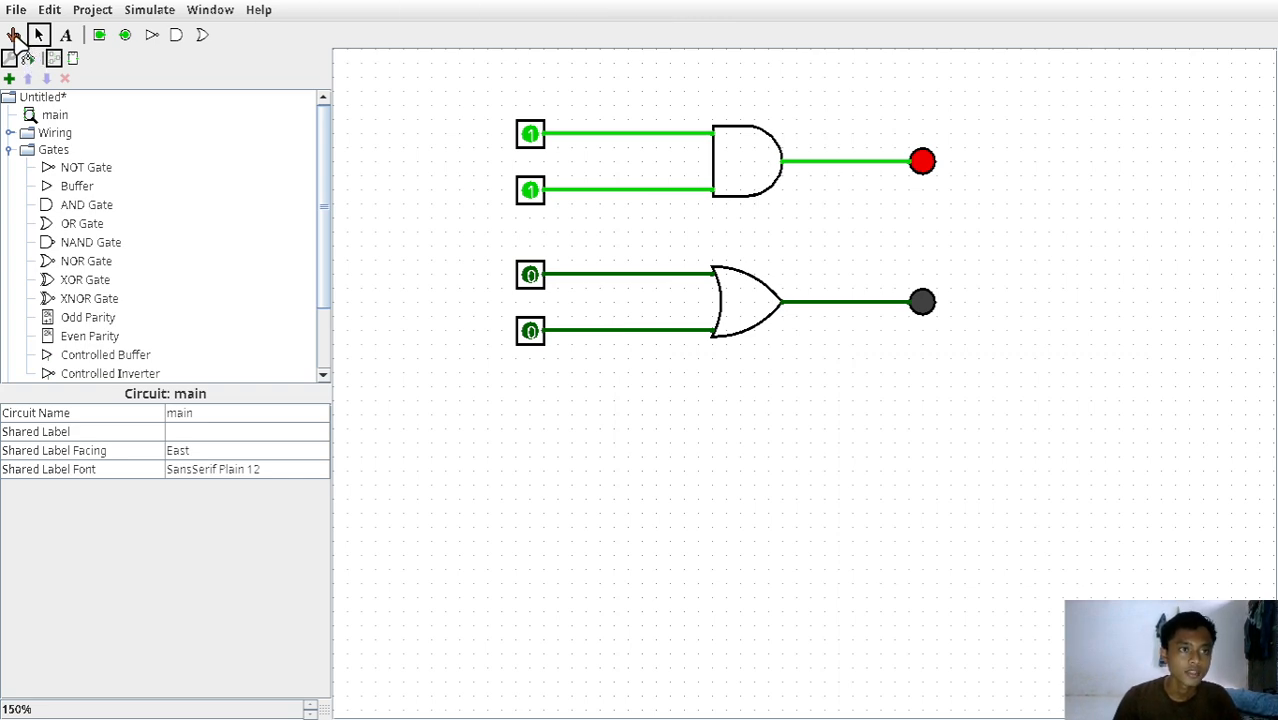
# Test the OR gate by switching its two input pins through 1/0, 0/1 and 1/1, ending with the upper pin at 1 and the lower at 0.
pyautogui.click(13, 35)
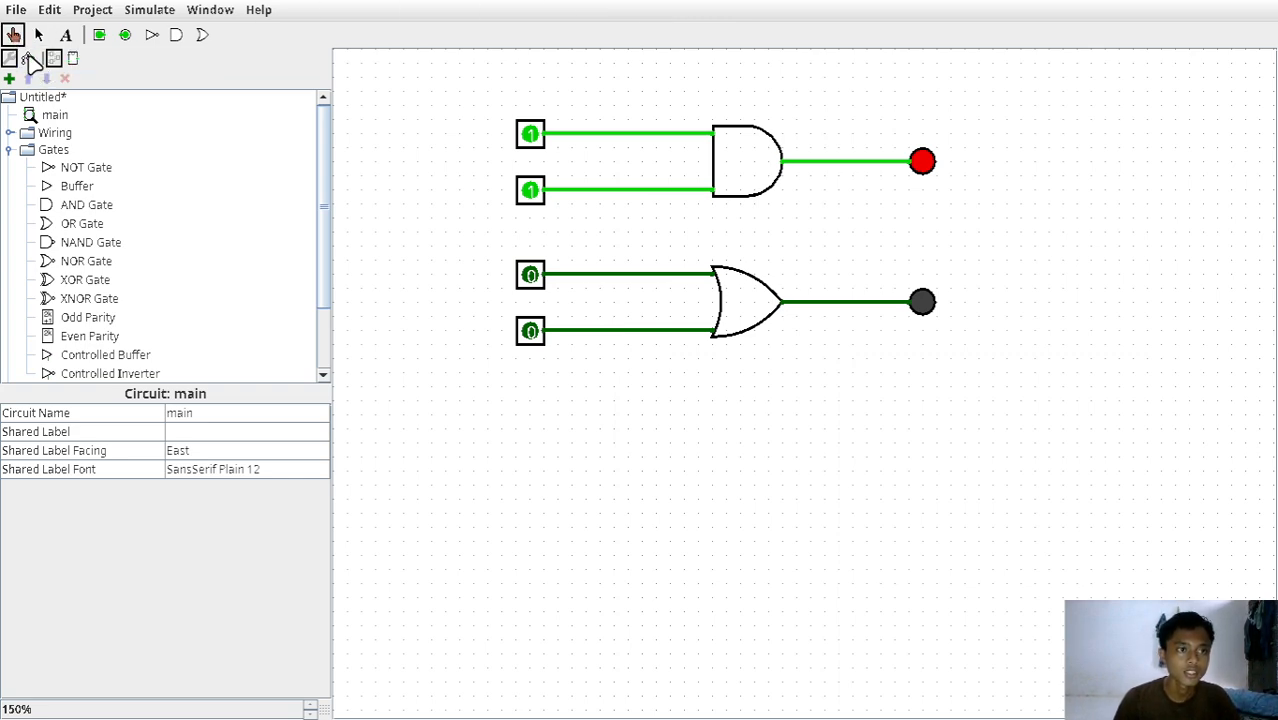
pyautogui.click(28, 58)
pyautogui.click(10, 58)
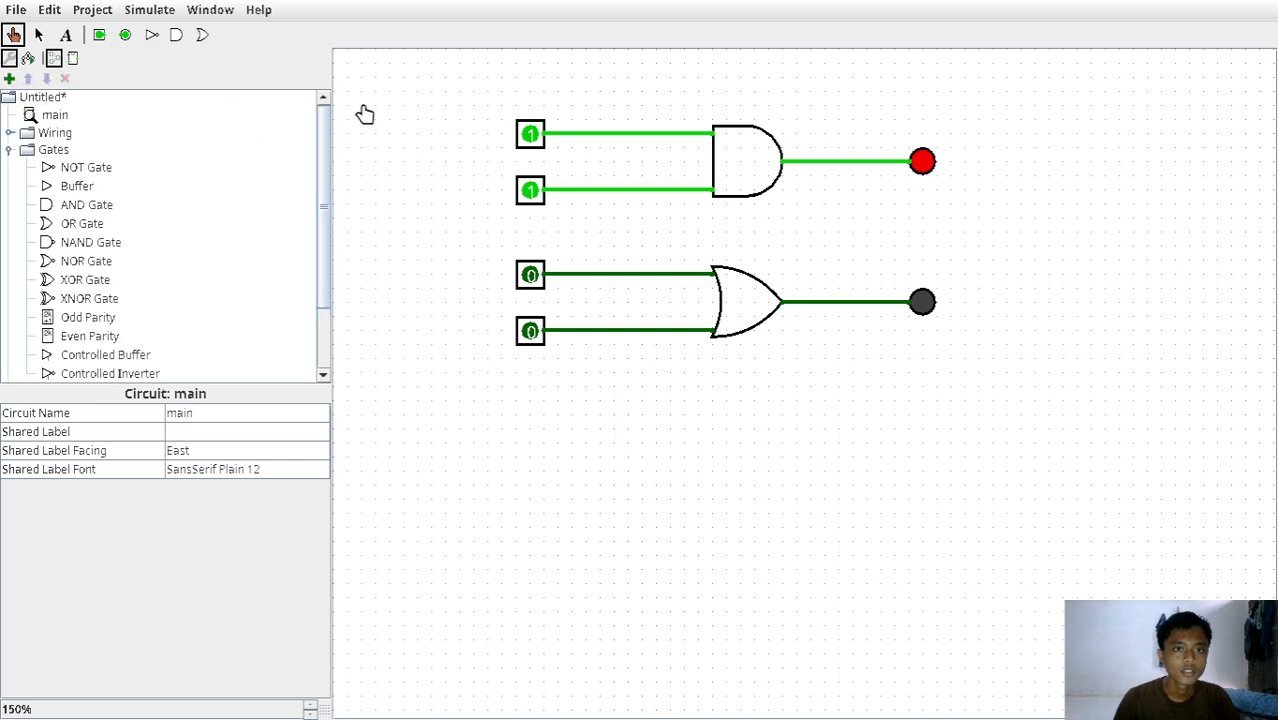
pyautogui.click(530, 274)
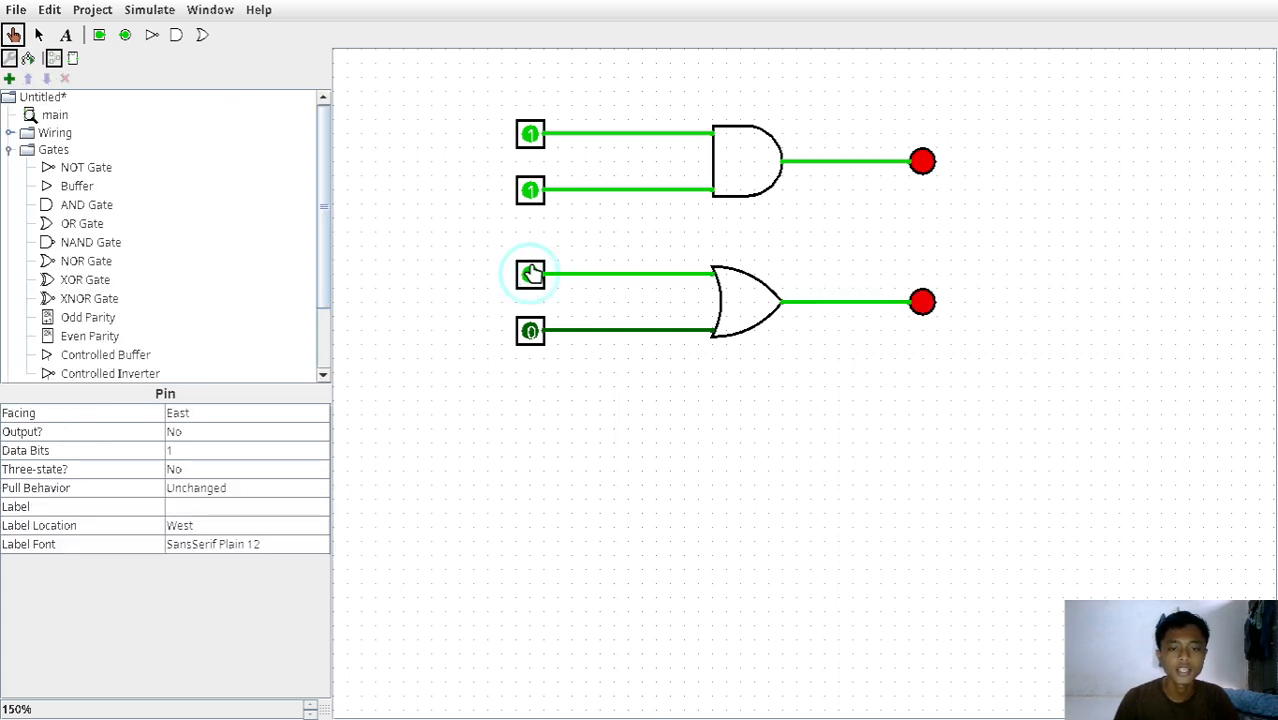
pyautogui.click(530, 274)
pyautogui.click(530, 331)
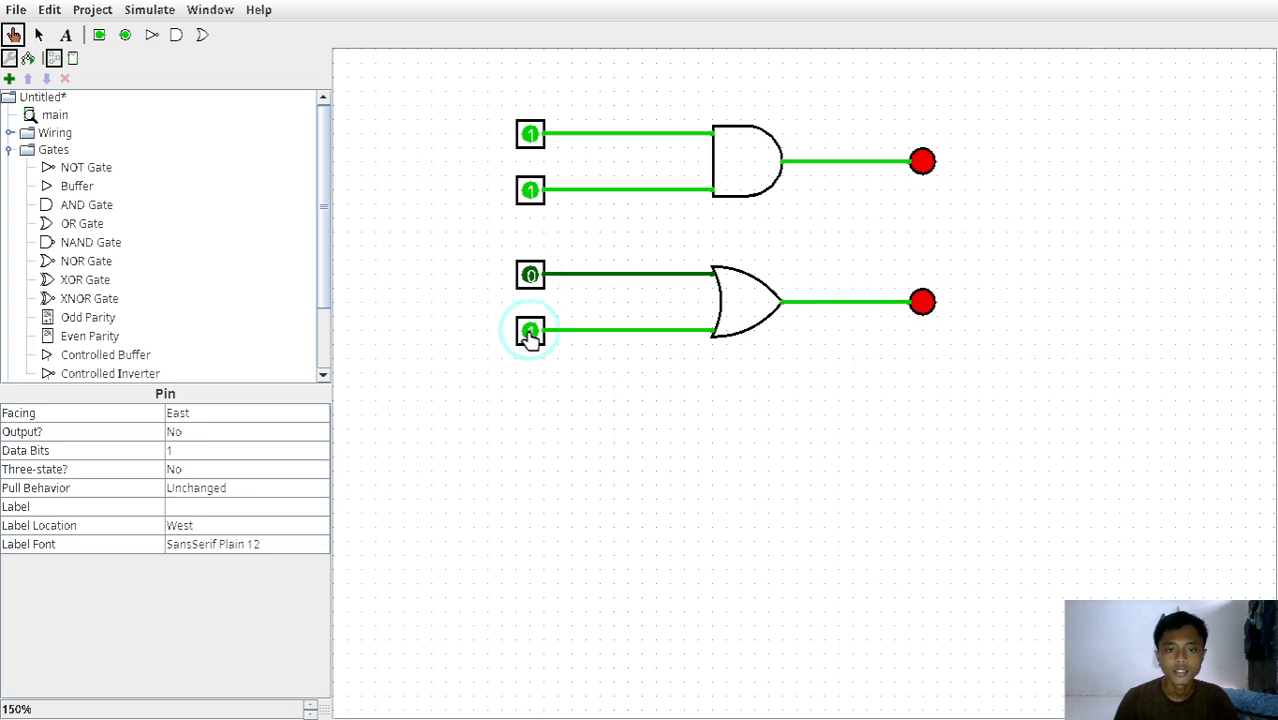
pyautogui.click(530, 274)
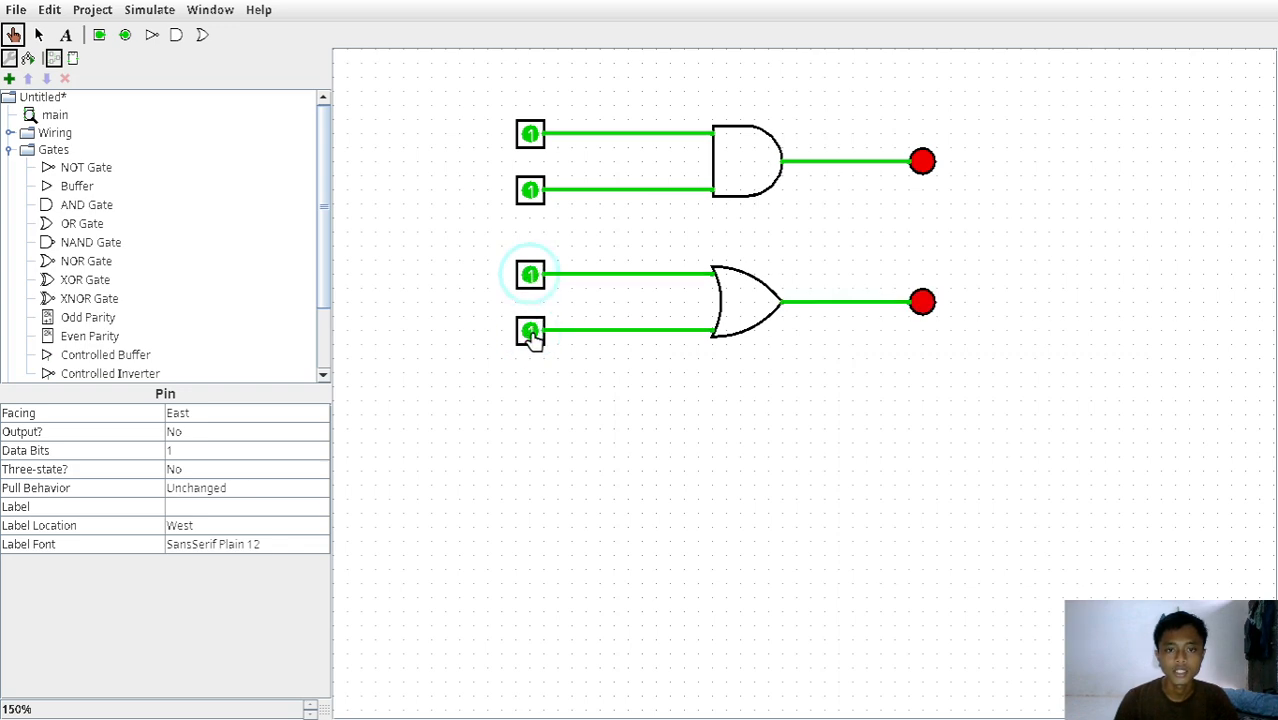
pyautogui.click(530, 331)
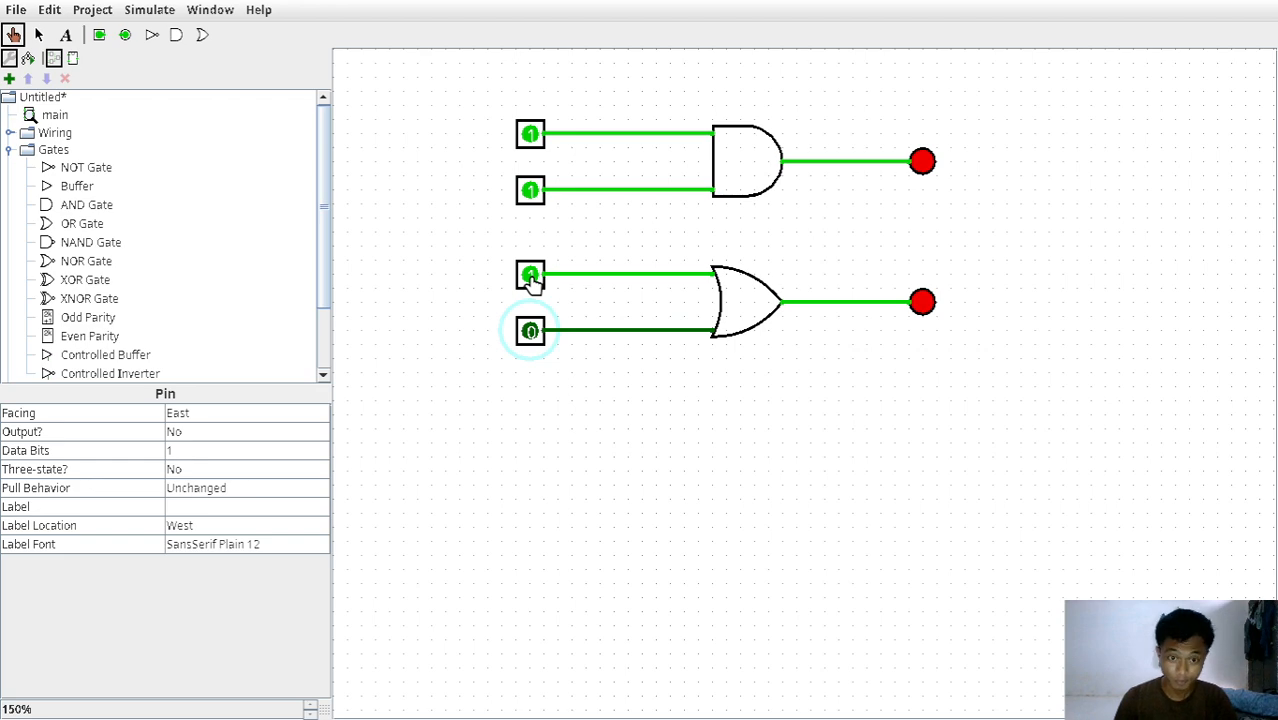
pyautogui.click(529, 331)
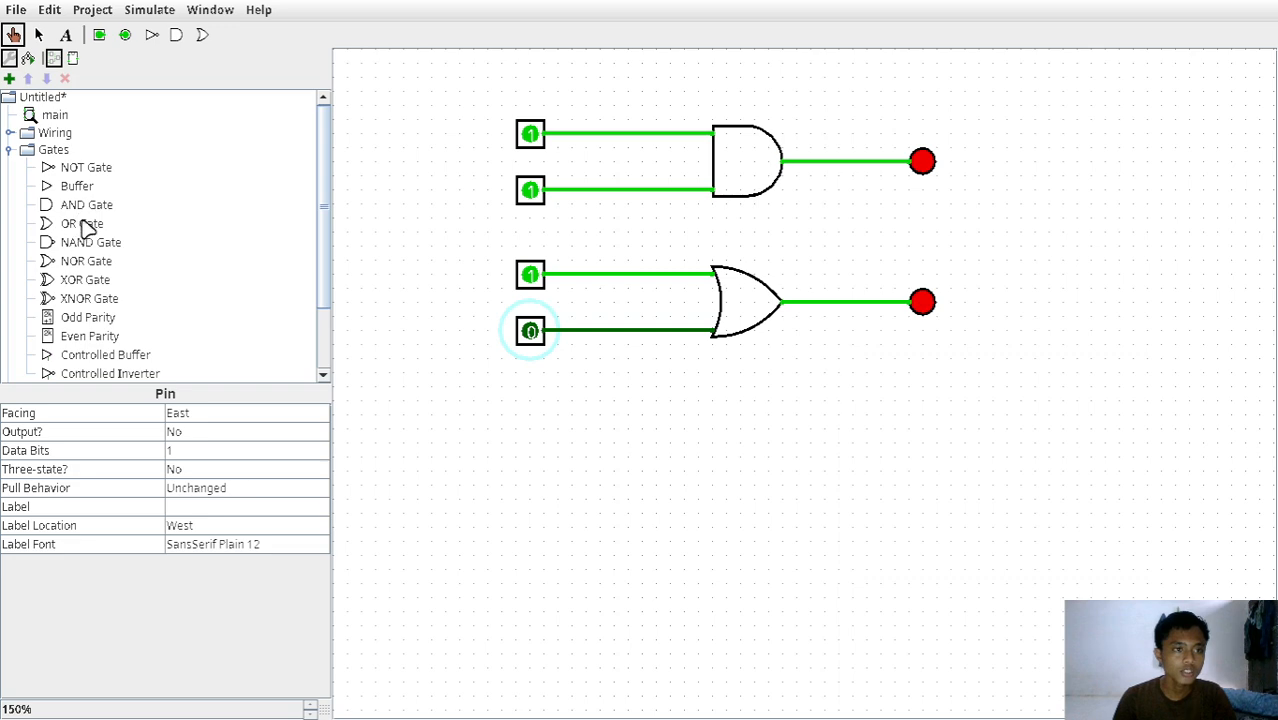
# Place a NOT gate below the OR gate, with its input side aligned to the gates above.
pyautogui.click(52, 170)
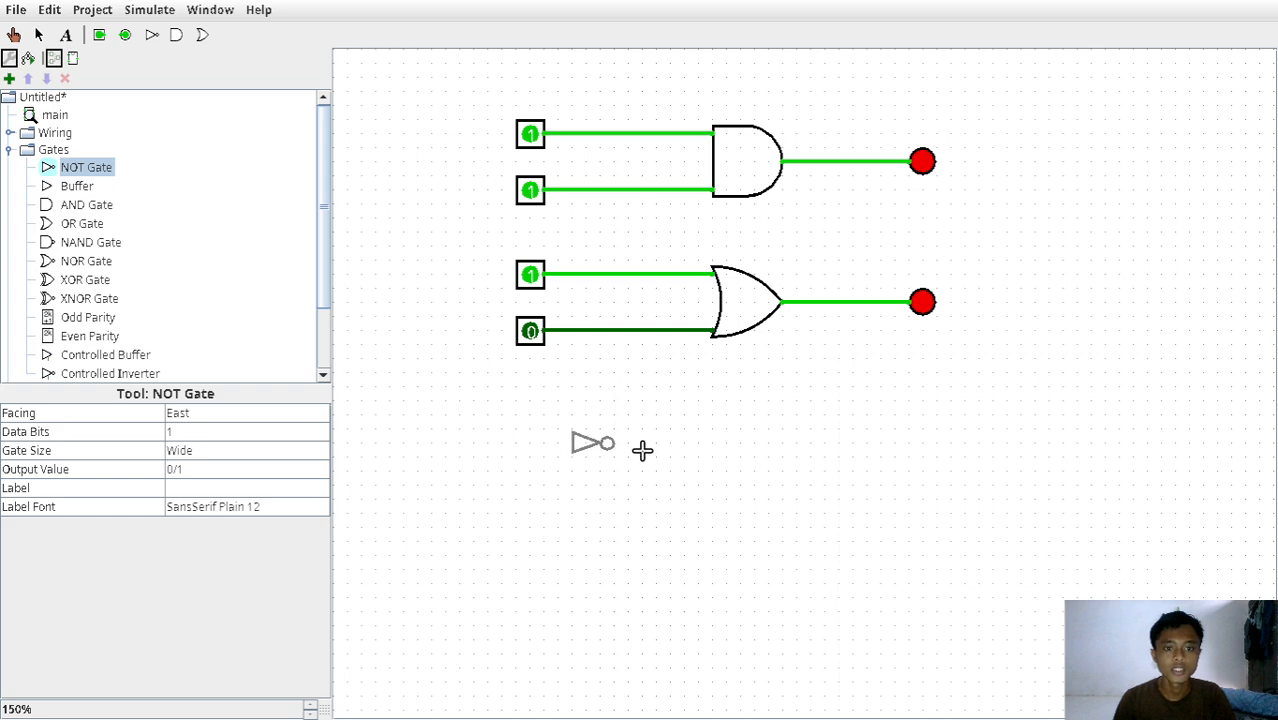
pyautogui.click(750, 460)
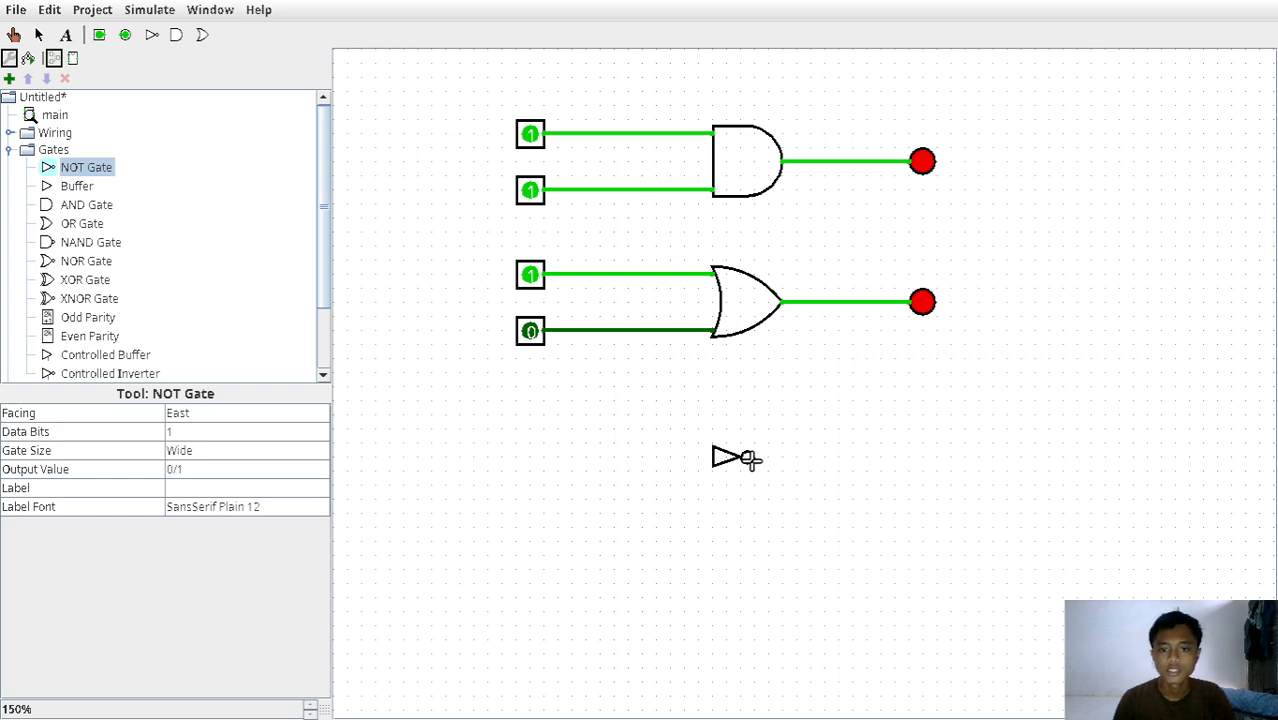
pyautogui.click(668, 466)
# Add an input pin to the left of the NOT gate and wire it to the gate's input.
pyautogui.click(531, 331)
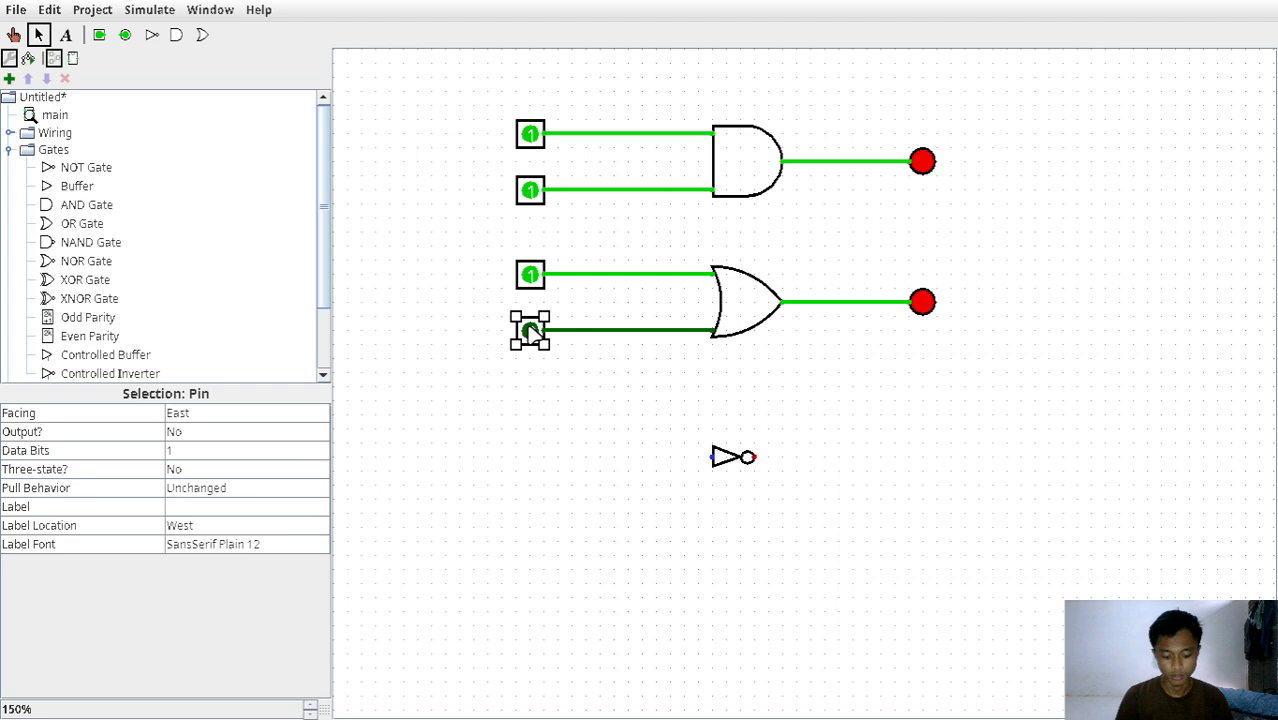
pyautogui.click(99, 34)
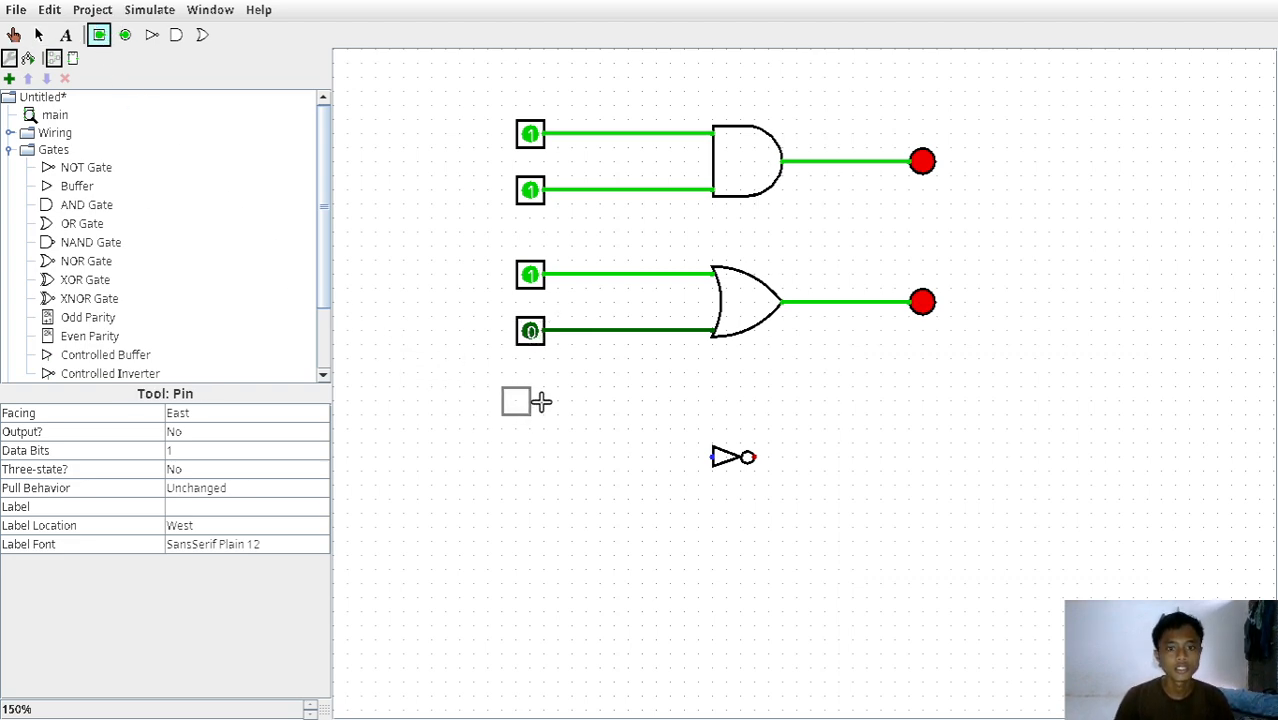
pyautogui.click(555, 458)
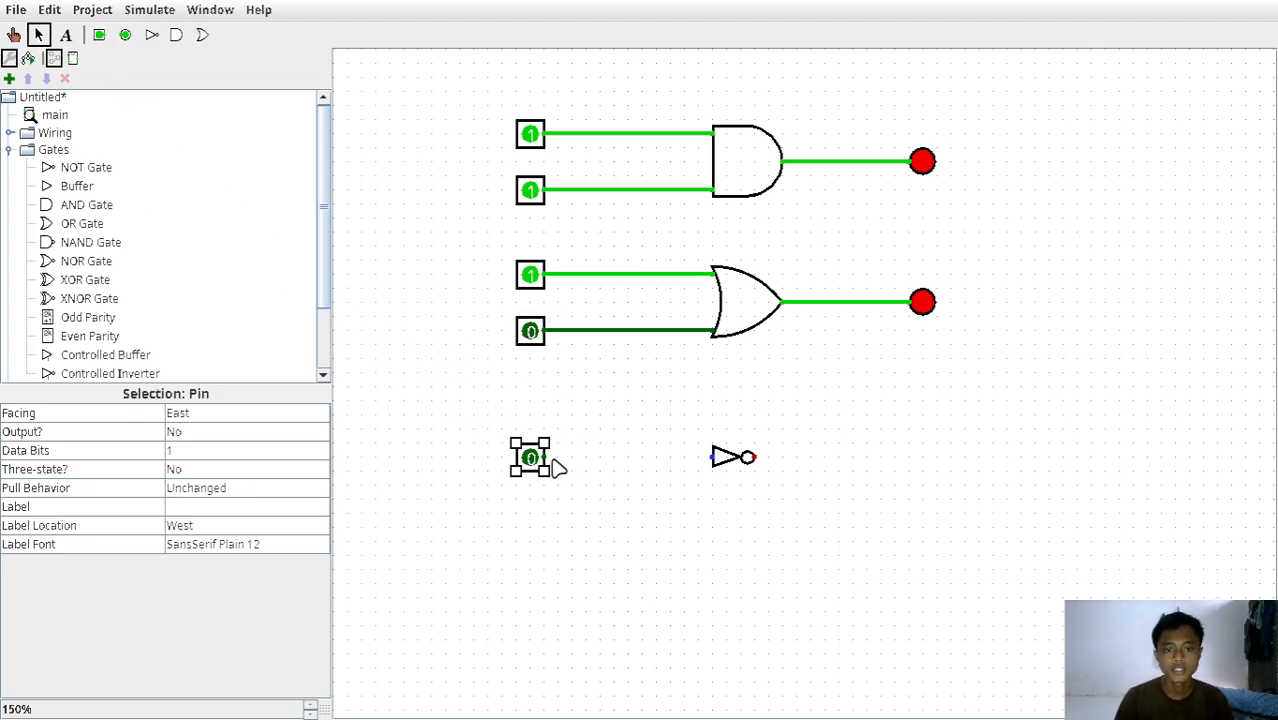
pyautogui.moveTo(549, 457); pyautogui.dragTo(712, 457)
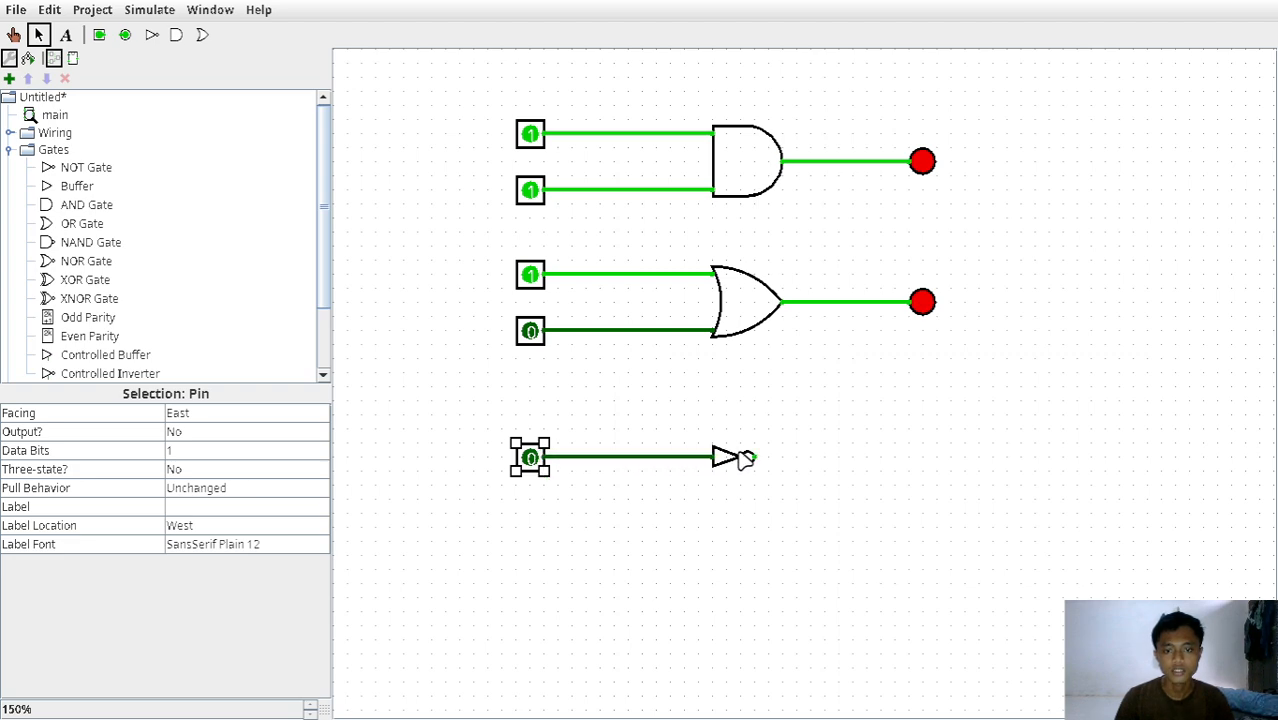
# Place an LED to the right of the NOT gate, below the other LEDs, and wire the gate's output to it.
pyautogui.scroll(-3, 145, 268)
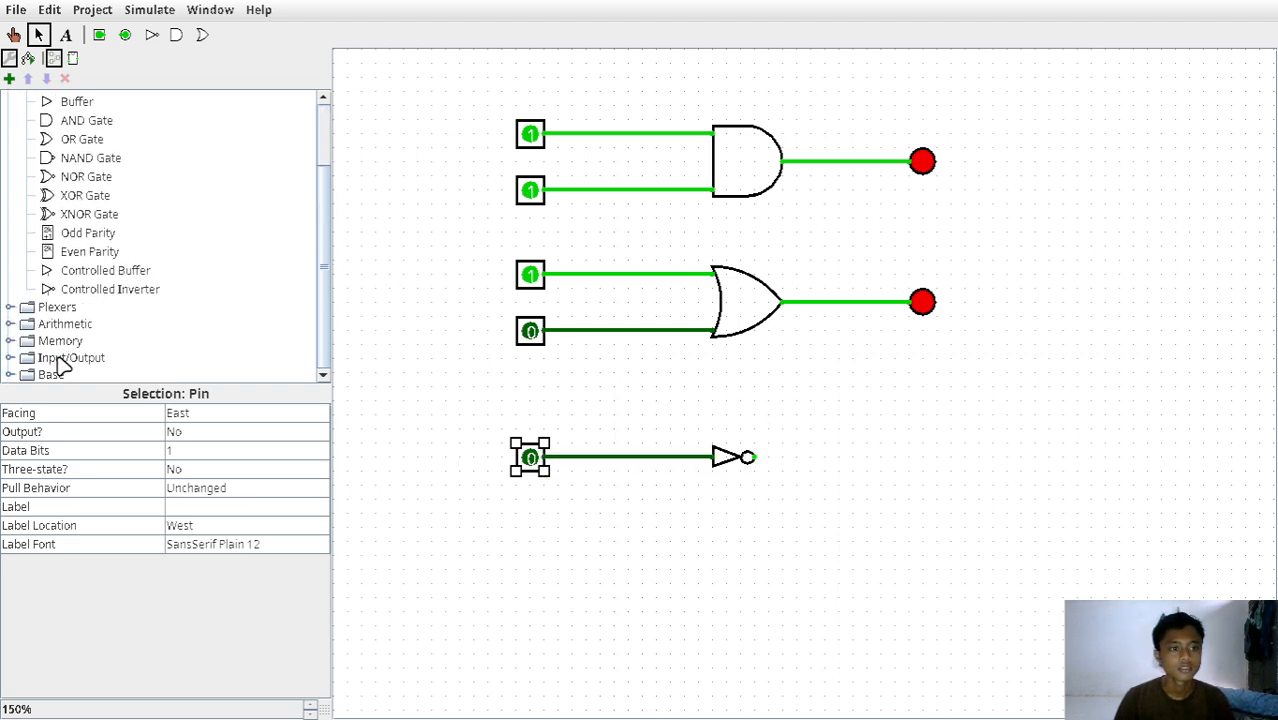
pyautogui.click(10, 358)
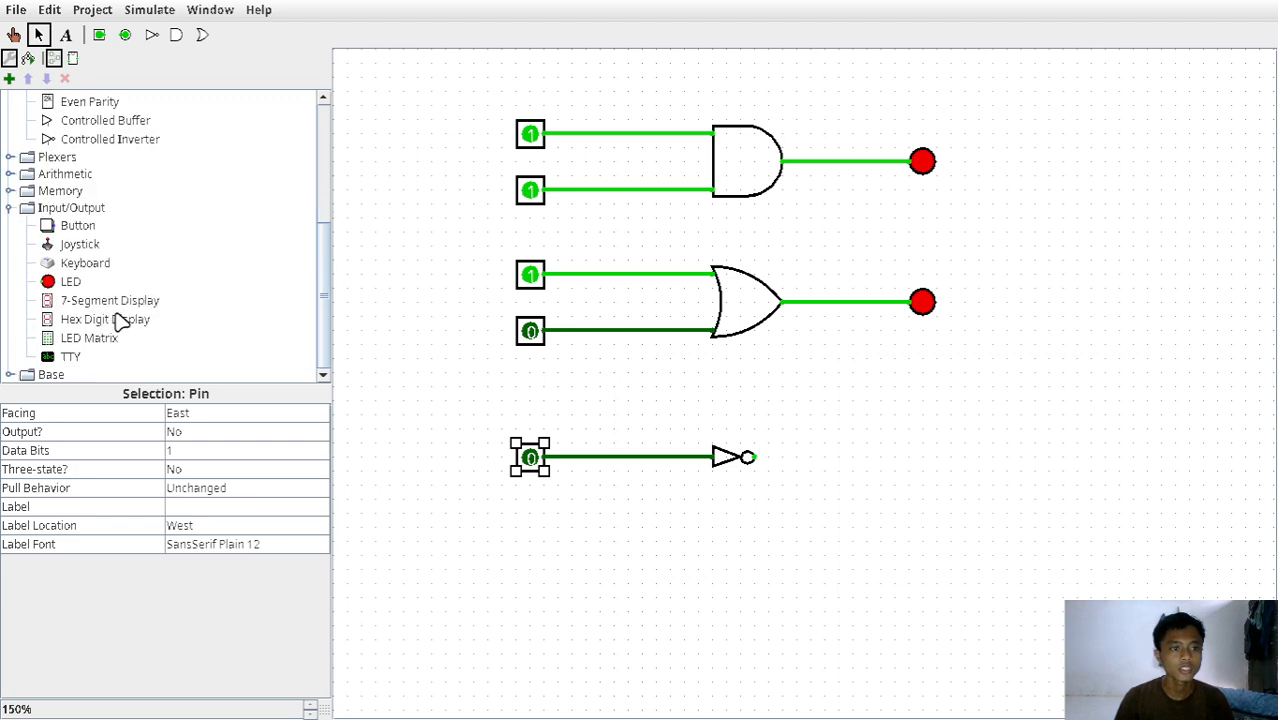
pyautogui.click(58, 283)
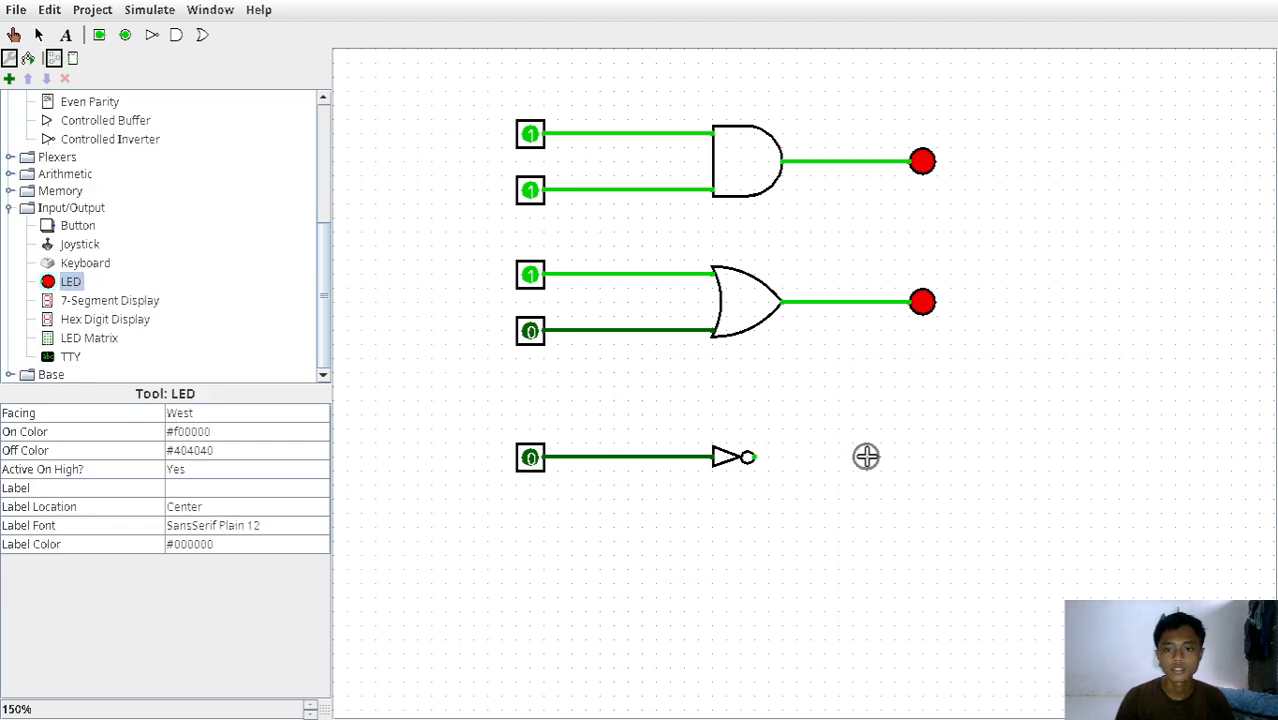
pyautogui.click(918, 457)
pyautogui.moveTo(754, 457); pyautogui.dragTo(912, 467)
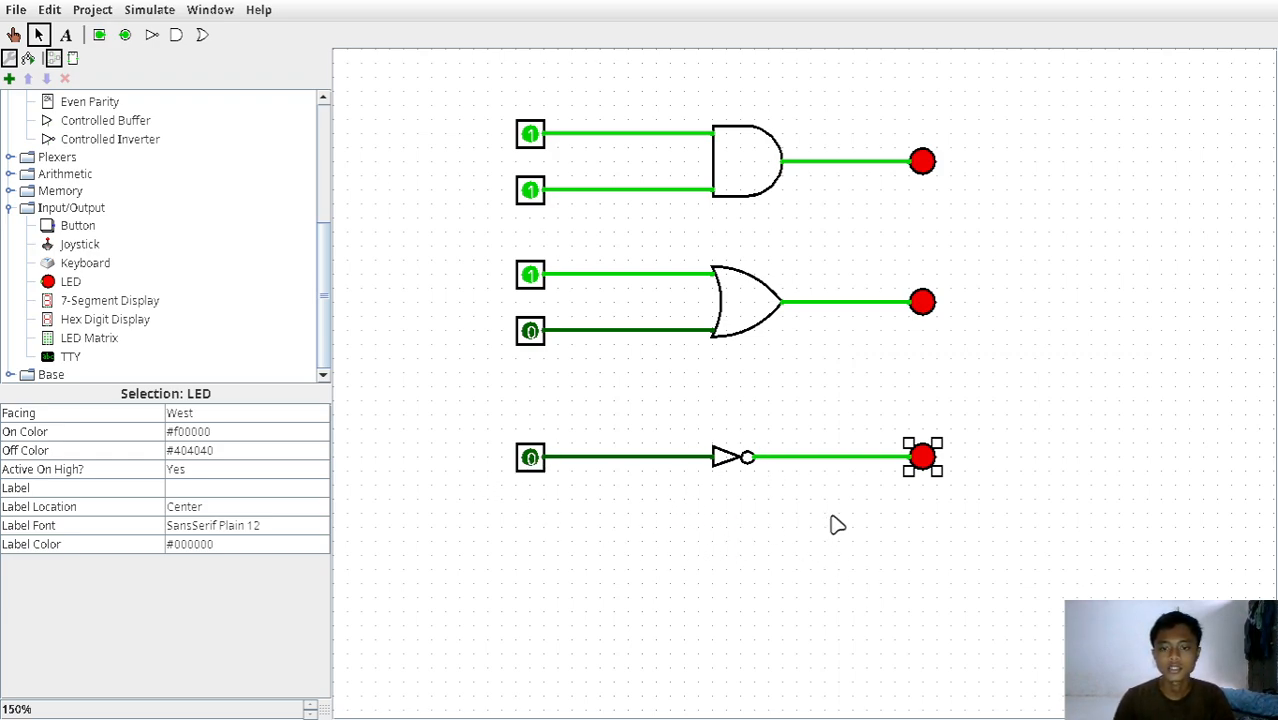
# Test the NOT gate by switching its input pin to 1 and back to 0.
pyautogui.click(530, 458)
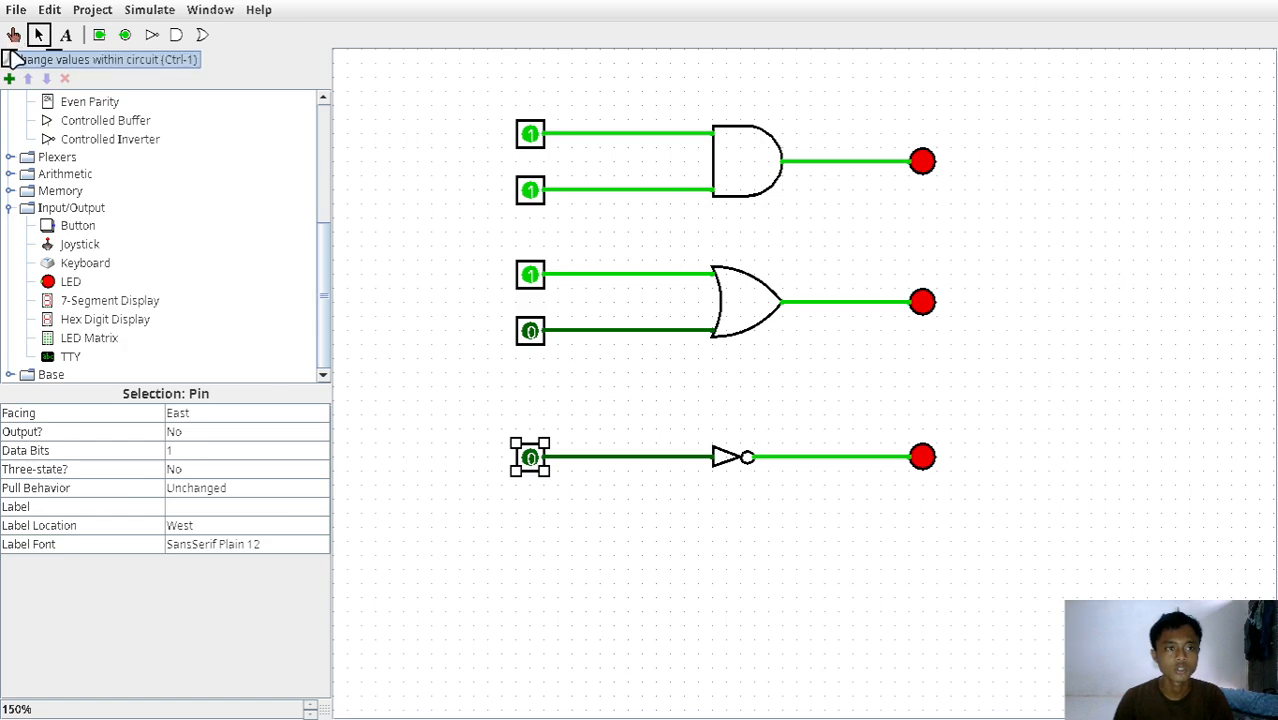
pyautogui.click(14, 37)
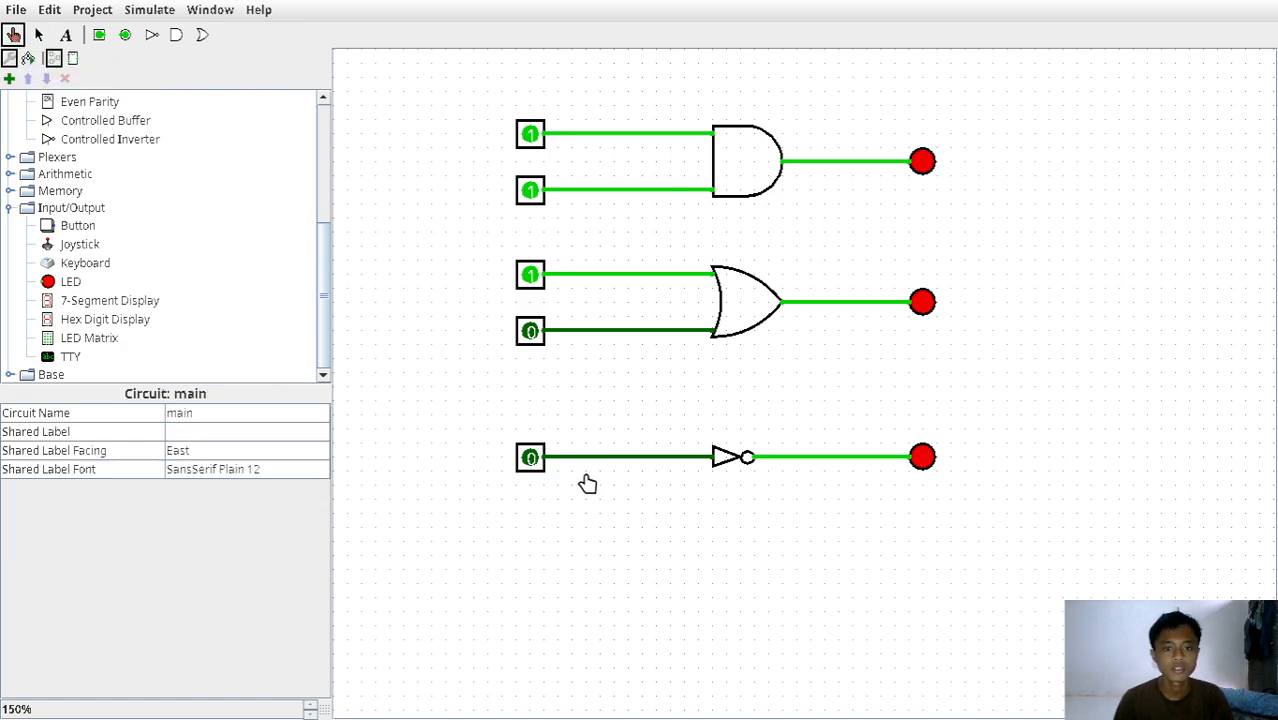
pyautogui.click(529, 459)
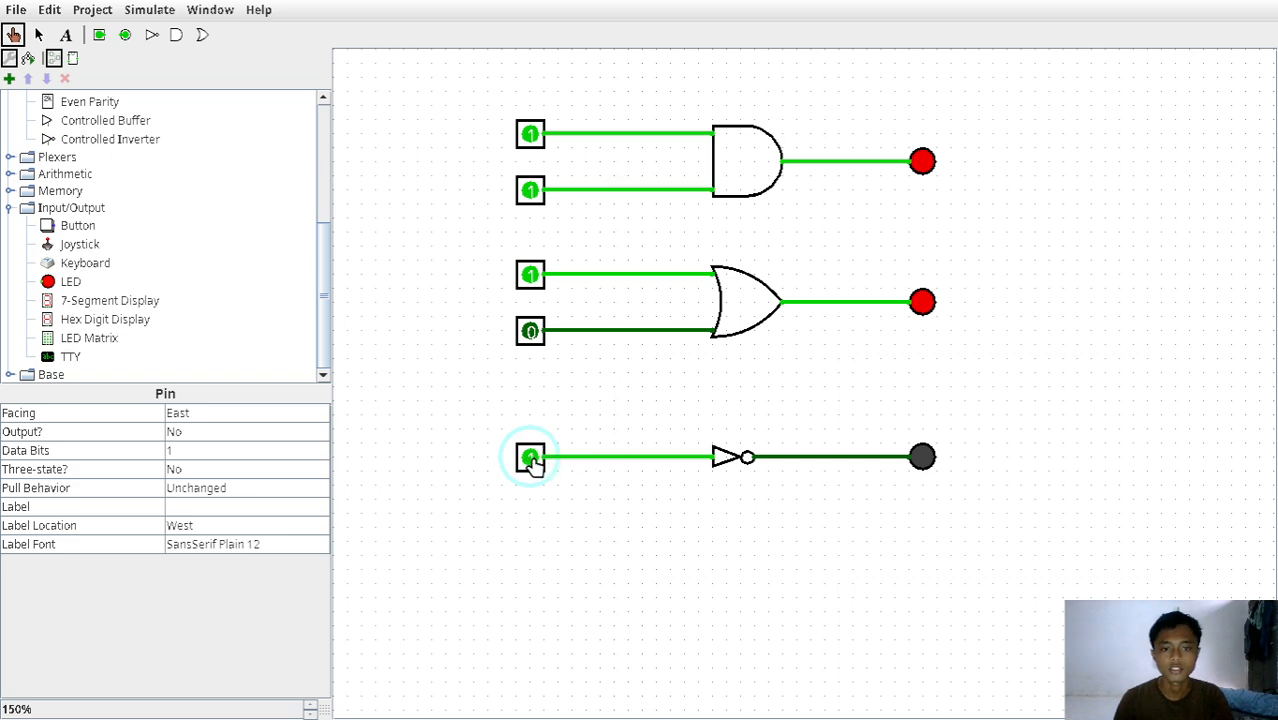
pyautogui.click(533, 460)
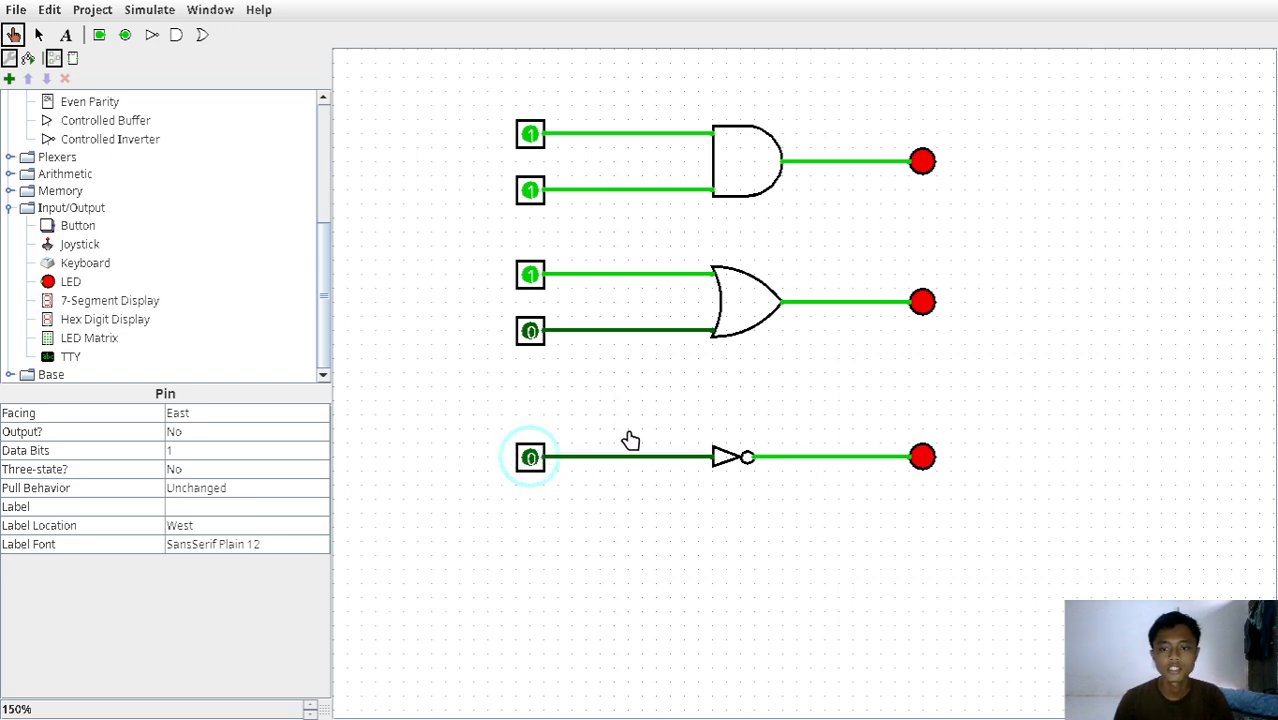
# Place an XOR gate below the NOT gate and set its number of inputs to 2.
pyautogui.scroll(4, 180, 252)
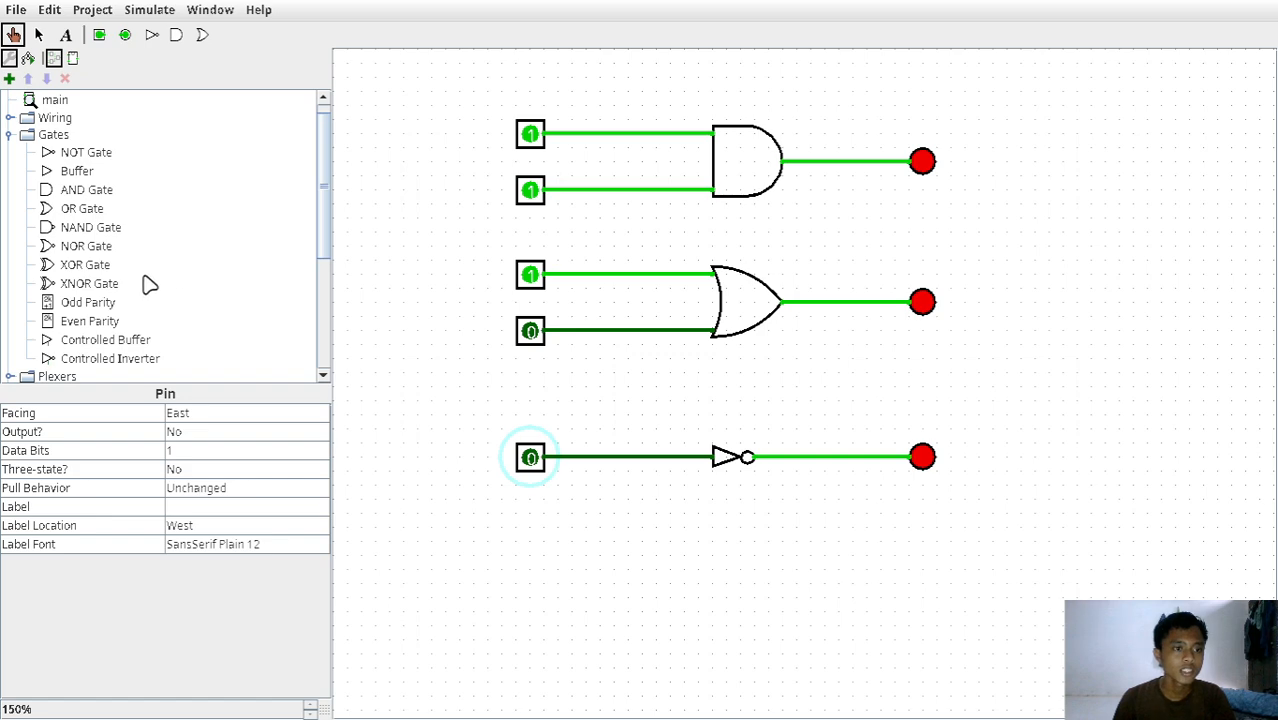
pyautogui.click(46, 266)
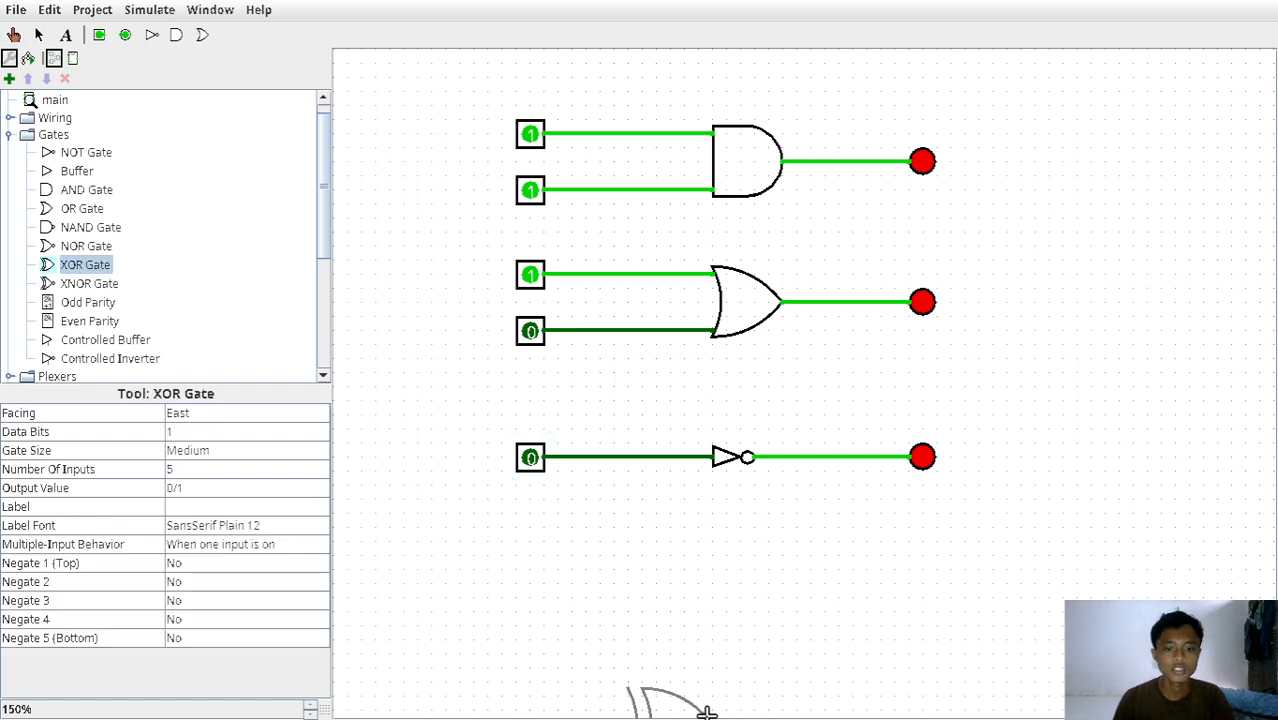
pyautogui.click(797, 569)
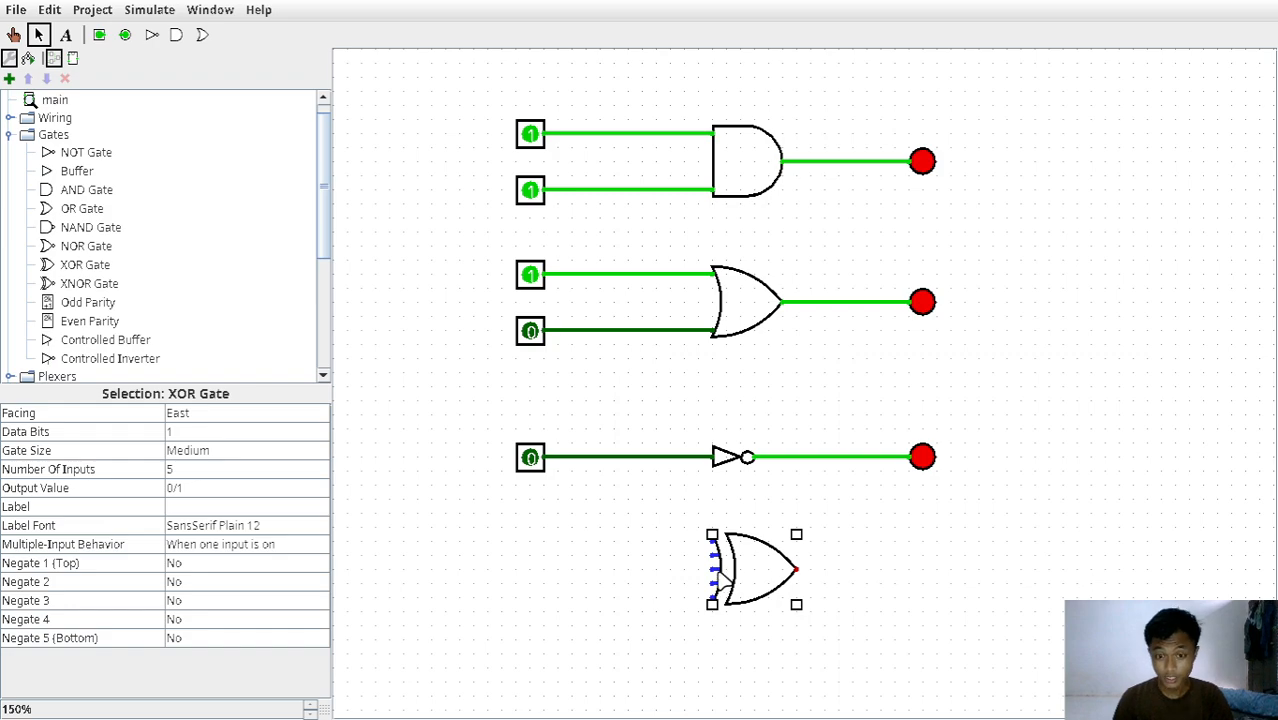
pyautogui.click(198, 470)
pyautogui.scroll(1, 300, 520)
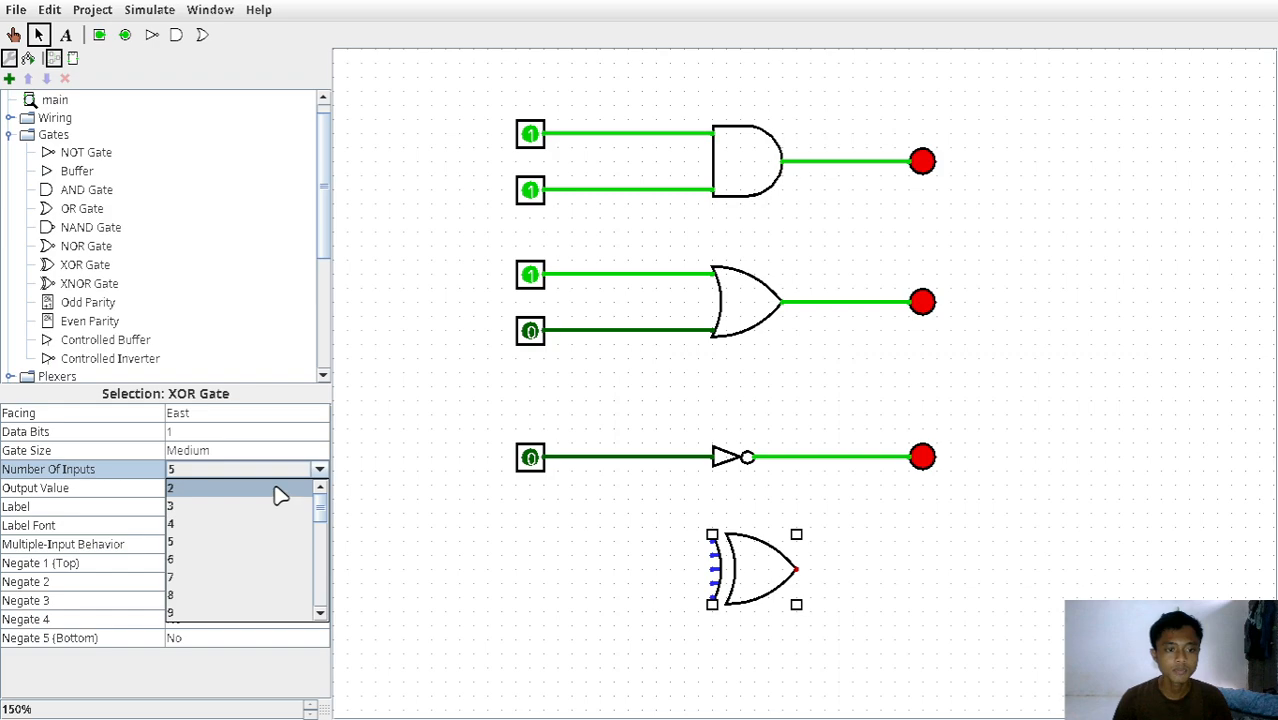
pyautogui.click(282, 492)
# Duplicate the OR gate's two input pins.
pyautogui.moveTo(458, 254); pyautogui.dragTo(587, 370)
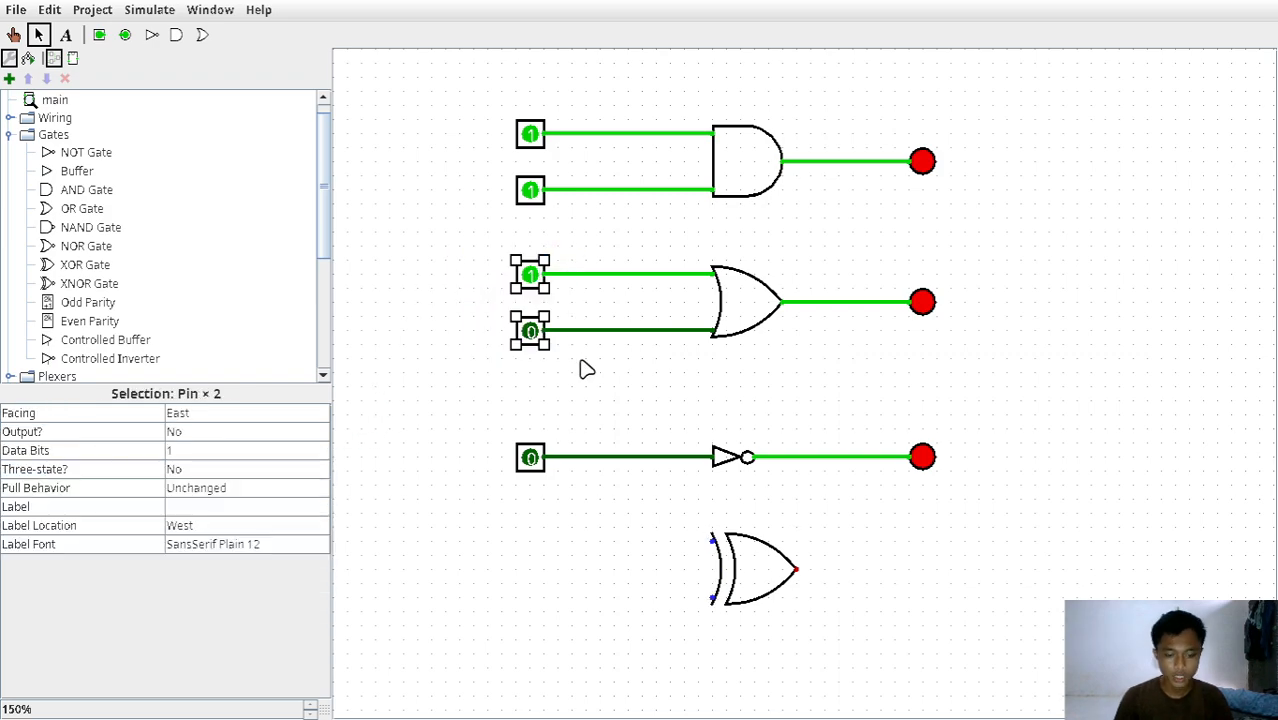
pyautogui.moveTo(543, 330); pyautogui.dragTo(543, 457)
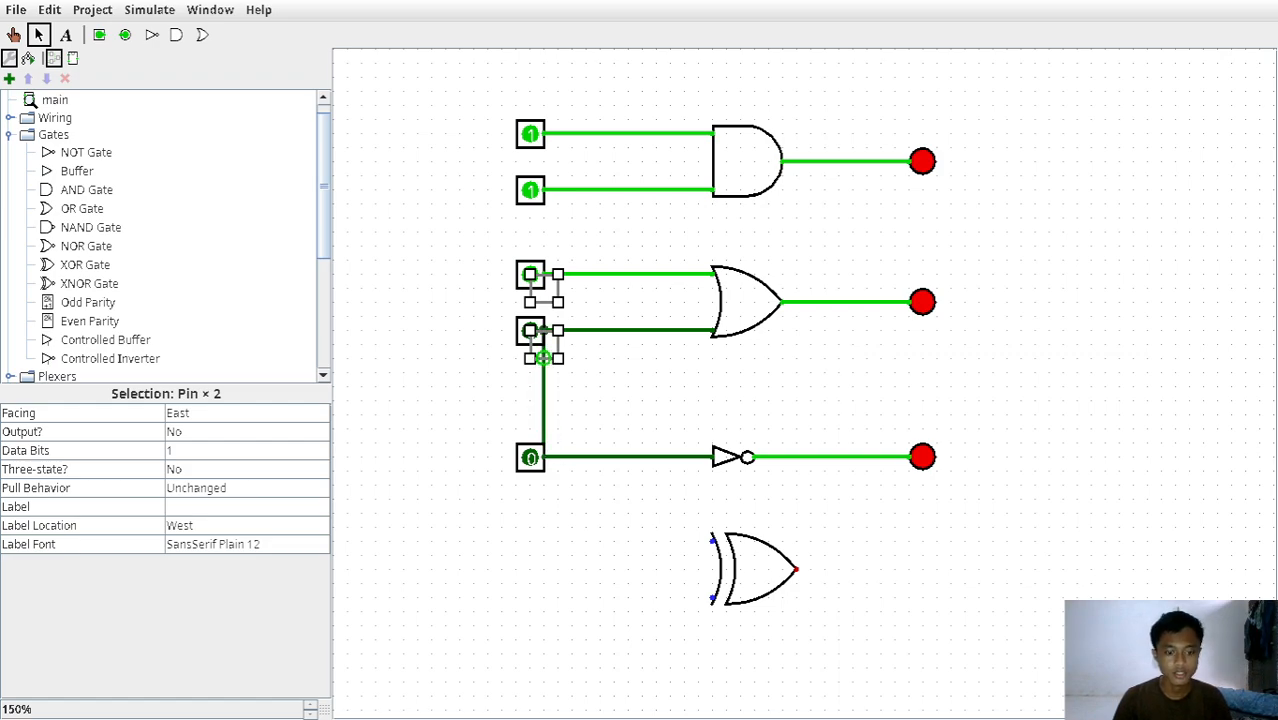
pyautogui.hotkey('ctrl', 'z')
pyautogui.moveTo(557, 331); pyautogui.dragTo(555, 402)
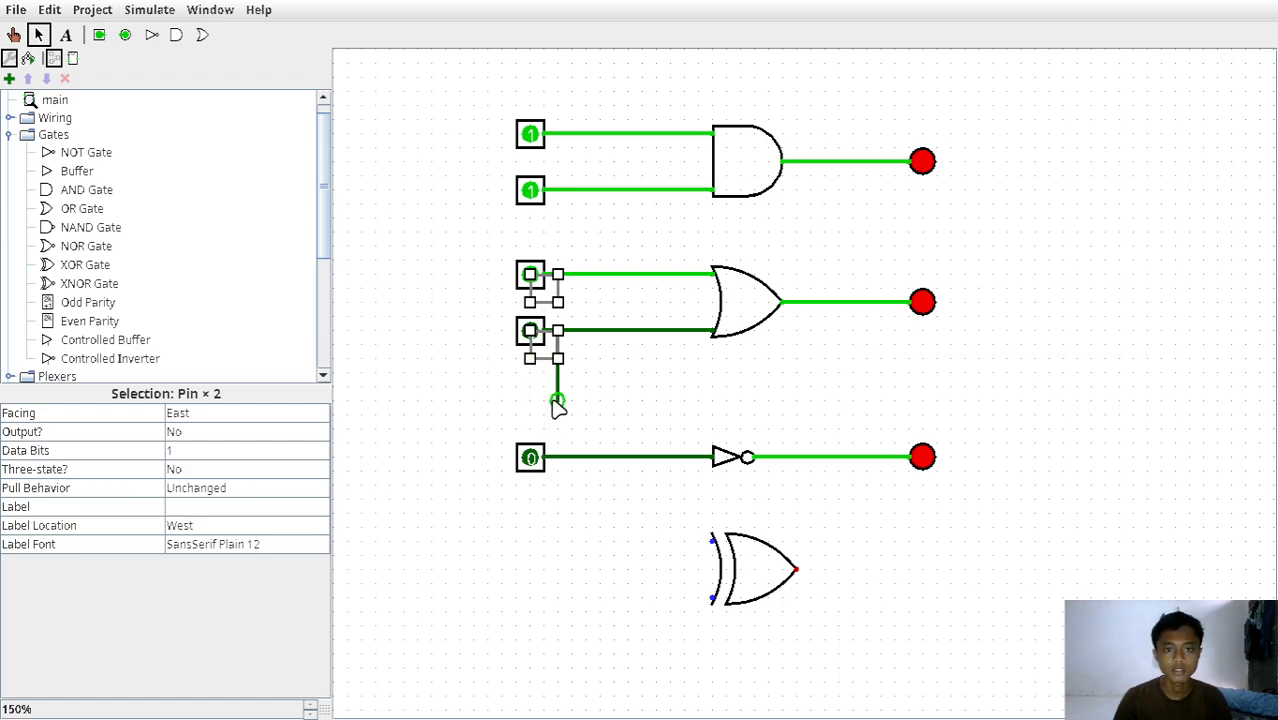
pyautogui.hotkey('ctrl', 'z')
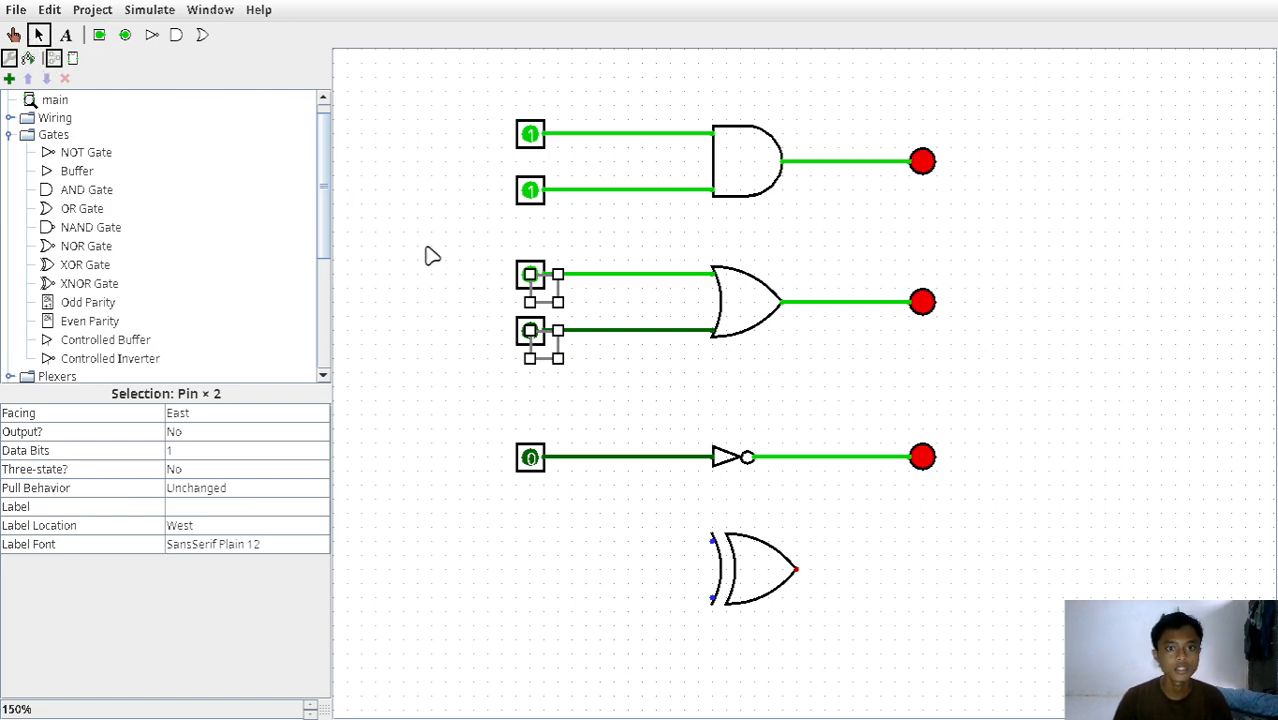
# Position the two copied pins to the left of the XOR gate and wire each one to a gate input.
pyautogui.moveTo(560, 310)
pyautogui.mouseDown()
pyautogui.moveTo(535, 558)
pyautogui.moveTo(533, 542)
pyautogui.moveTo(724, 552)
pyautogui.moveTo(712, 541)
pyautogui.mouseUp()
pyautogui.moveTo(548, 598); pyautogui.dragTo(712, 598)
# Place a copy of the NOT gate's LED to the right of the XOR gate and wire the gate's output to it.
pyautogui.click(926, 460)
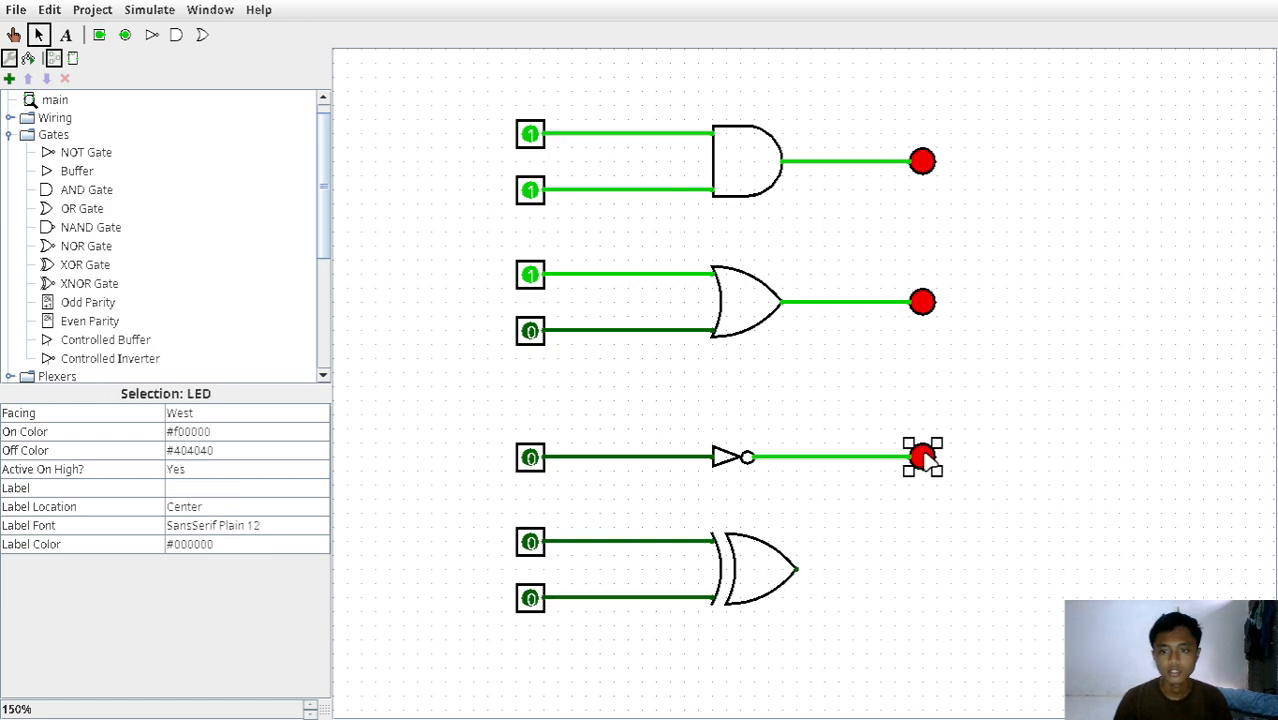
pyautogui.moveTo(928, 459); pyautogui.dragTo(916, 578)
pyautogui.moveTo(797, 569); pyautogui.dragTo(908, 577)
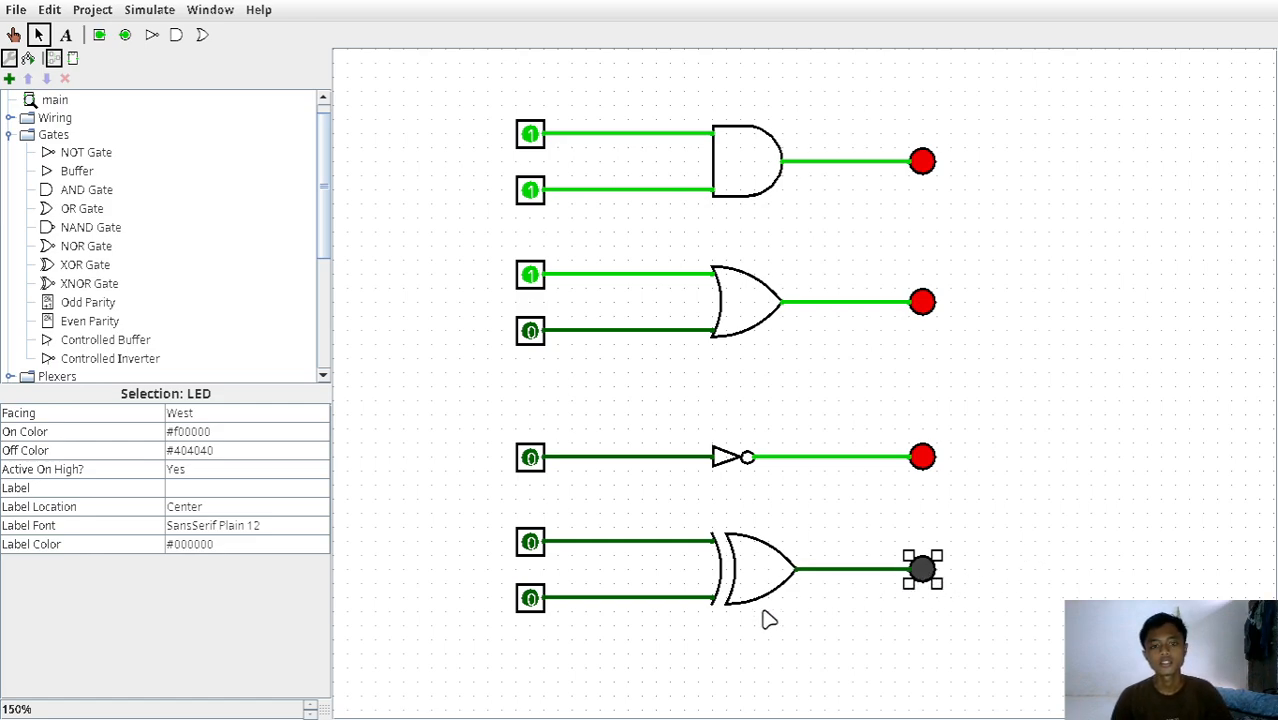
# Test the XOR gate by switching its two input pins through 0/1, 1/1 and 0/0, ending with the upper pin at 1 and the lower at 0.
pyautogui.click(529, 604)
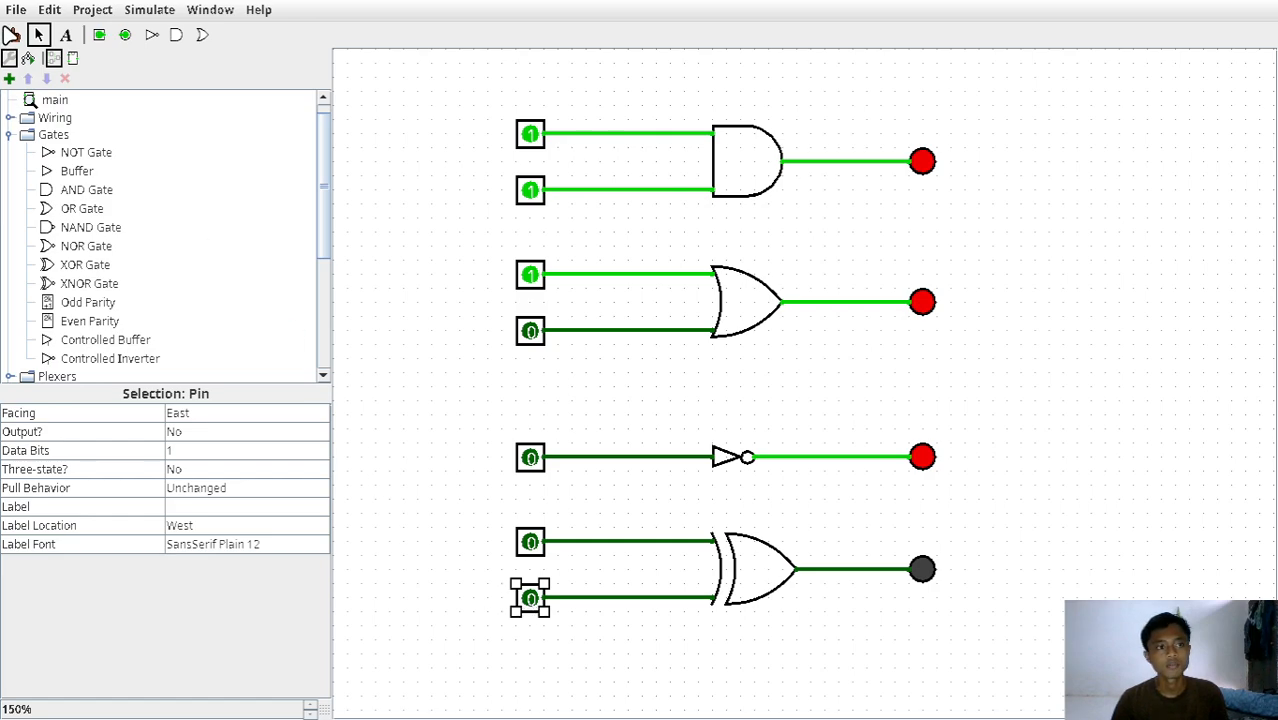
pyautogui.click(13, 34)
pyautogui.click(530, 598)
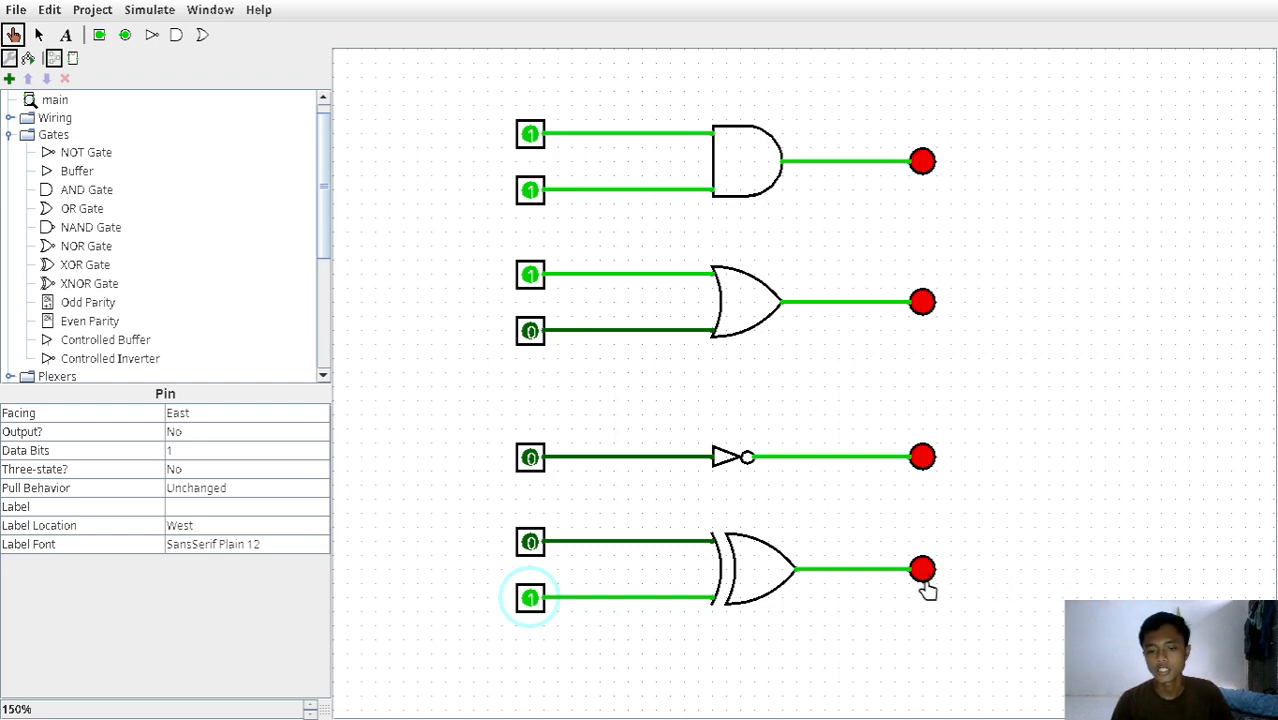
pyautogui.click(530, 542)
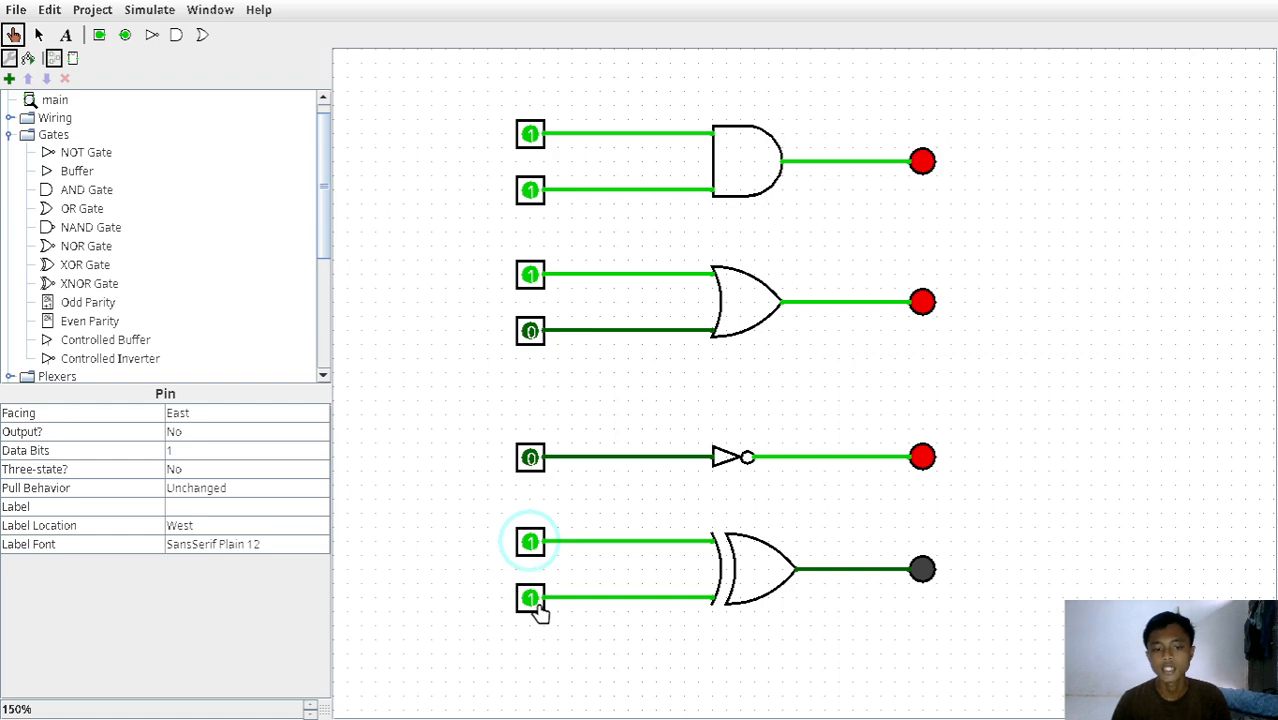
pyautogui.click(528, 600)
pyautogui.click(528, 550)
pyautogui.click(528, 598)
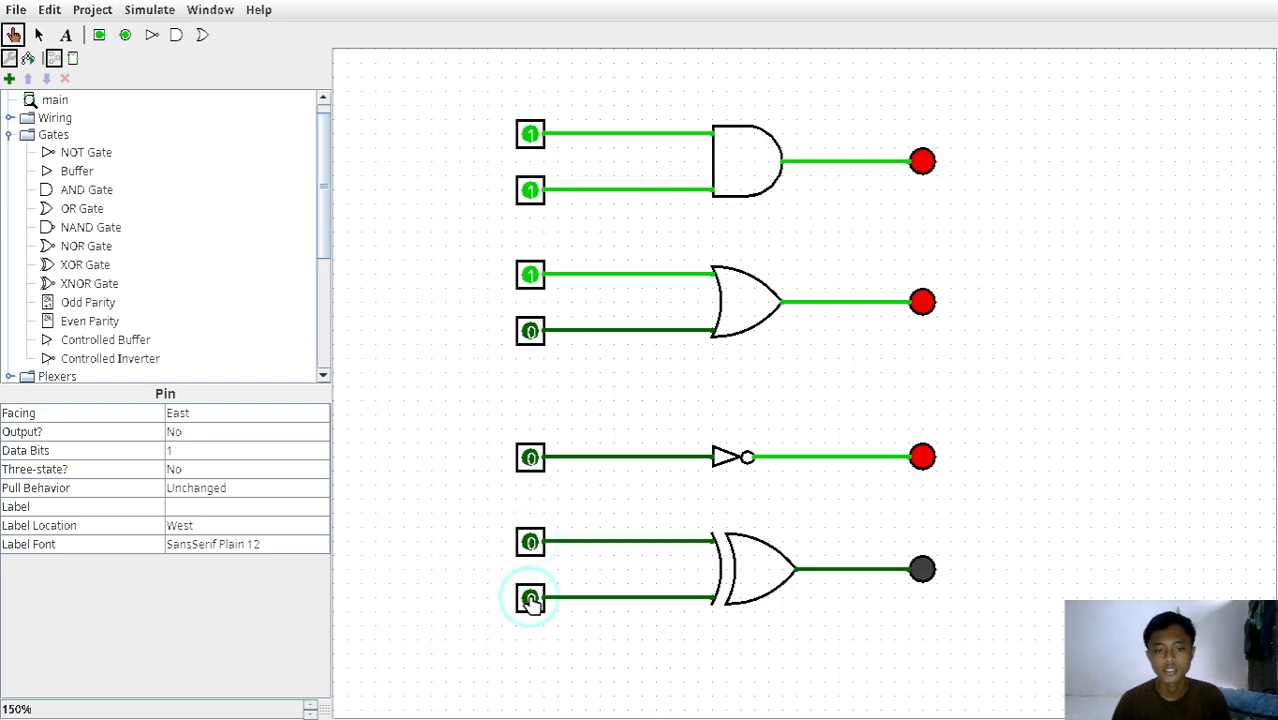
pyautogui.click(530, 542)
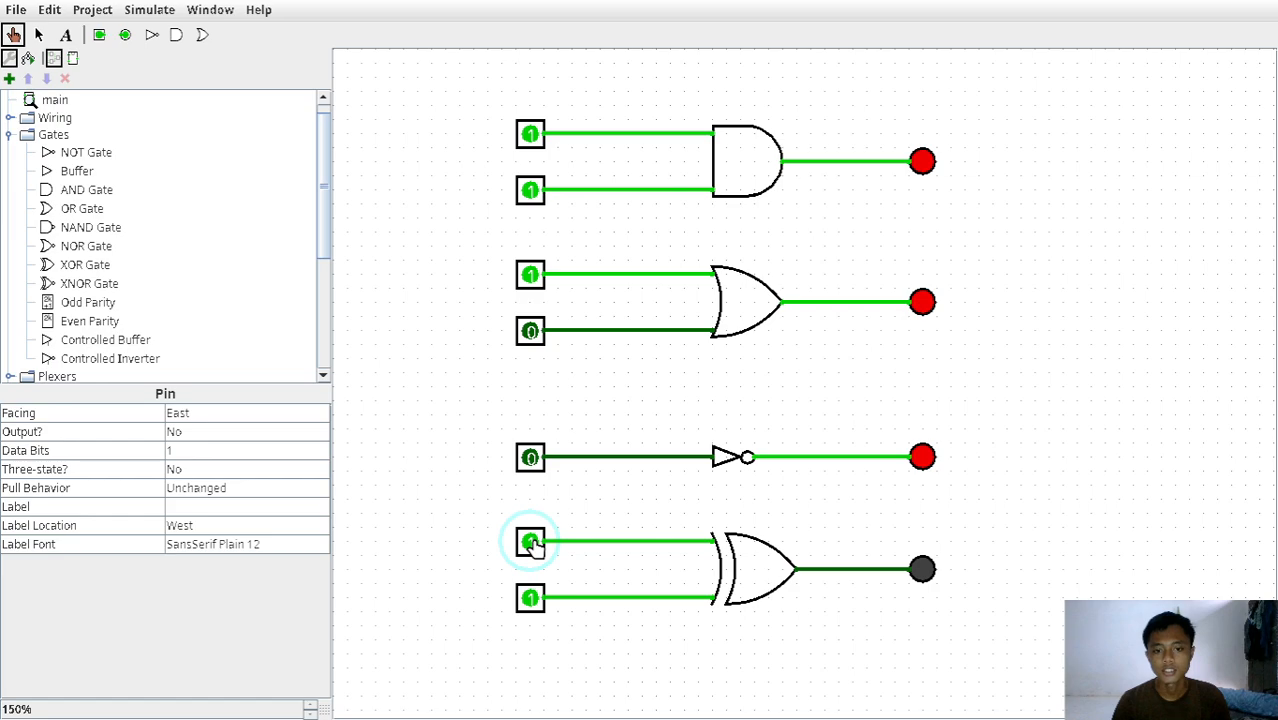
pyautogui.click(530, 542)
pyautogui.click(528, 598)
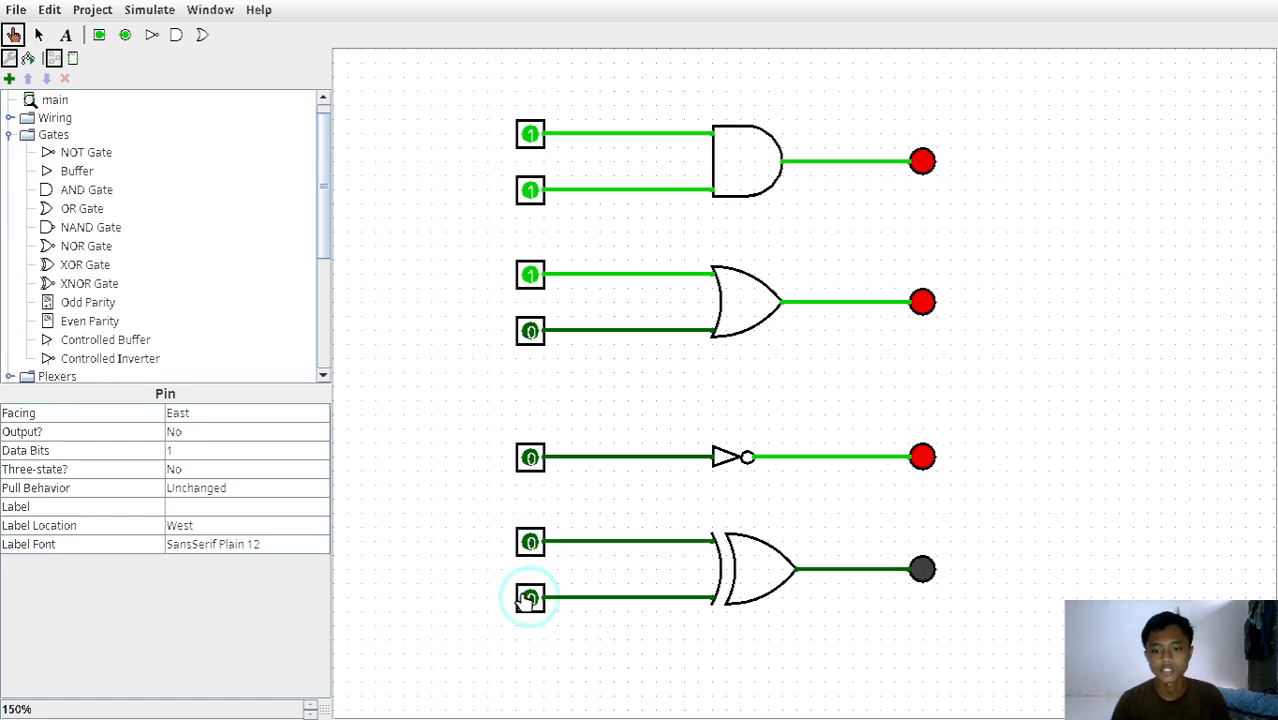
pyautogui.click(530, 542)
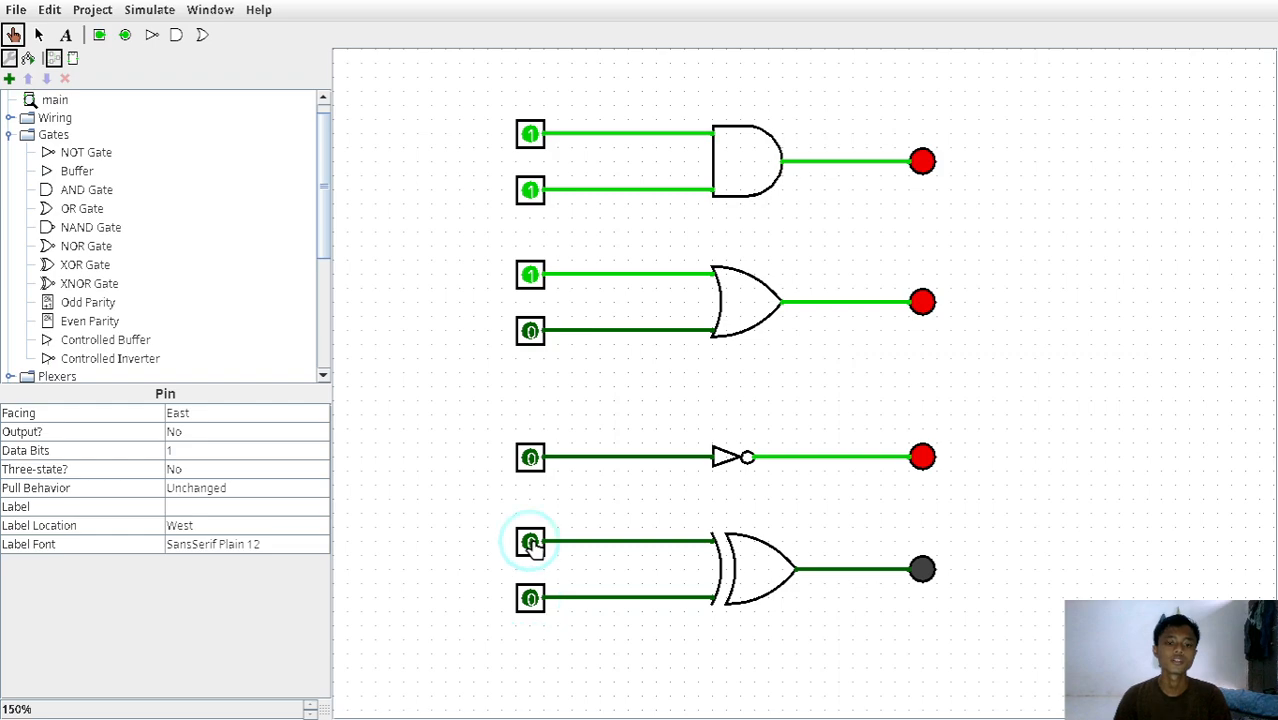
pyautogui.click(530, 542)
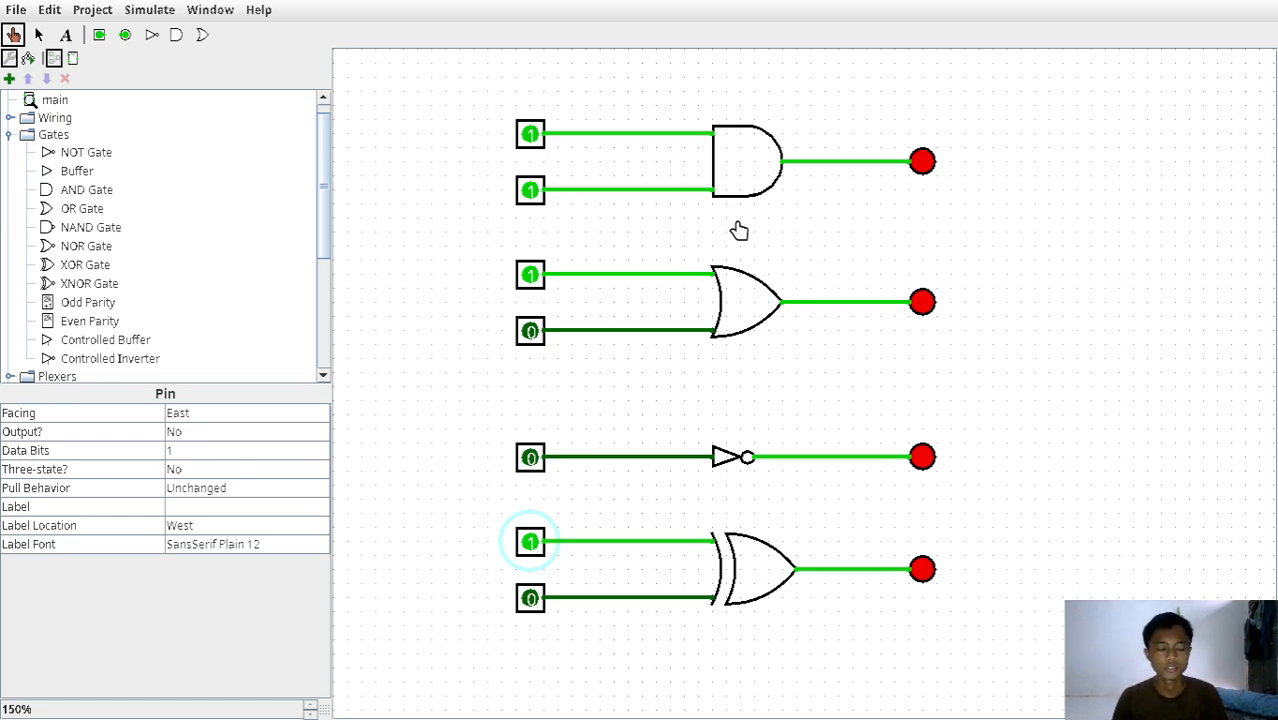
pyautogui.press('super+2')
pyautogui.press('super+3')
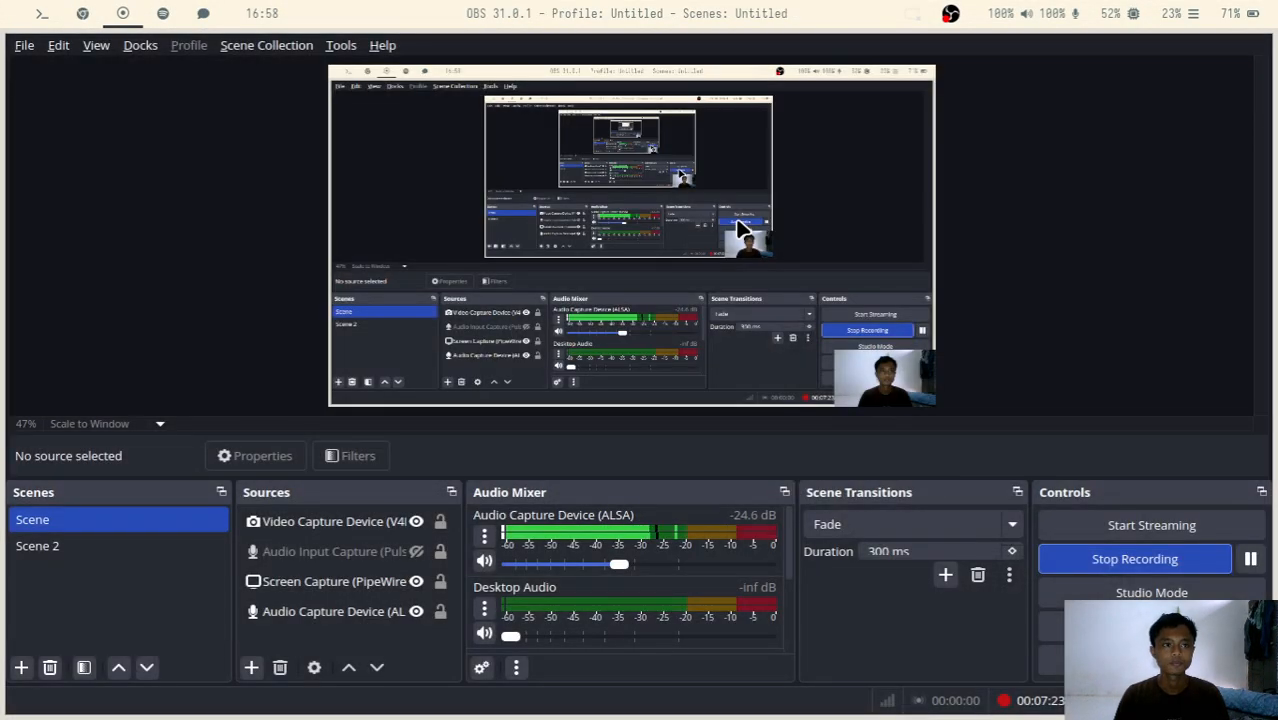